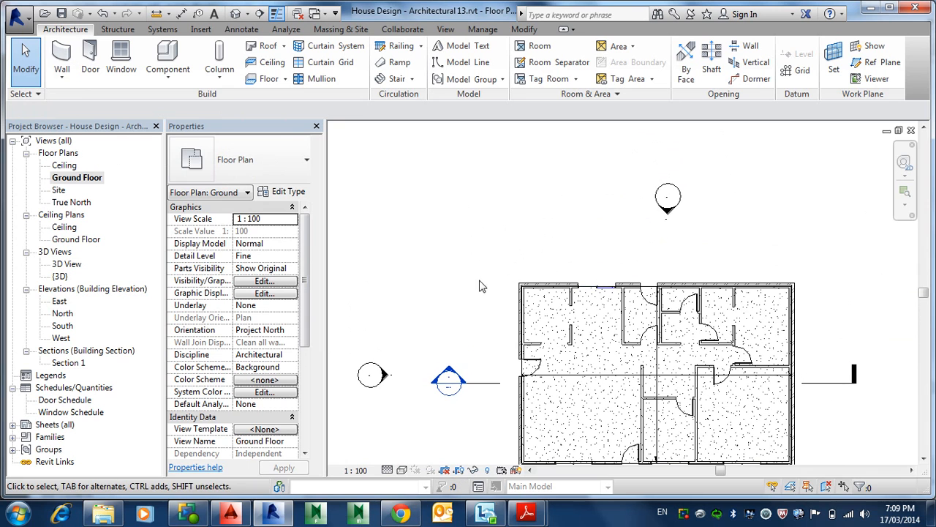
# Create a new project based on the Architectural Template.
pyautogui.click(17, 16)
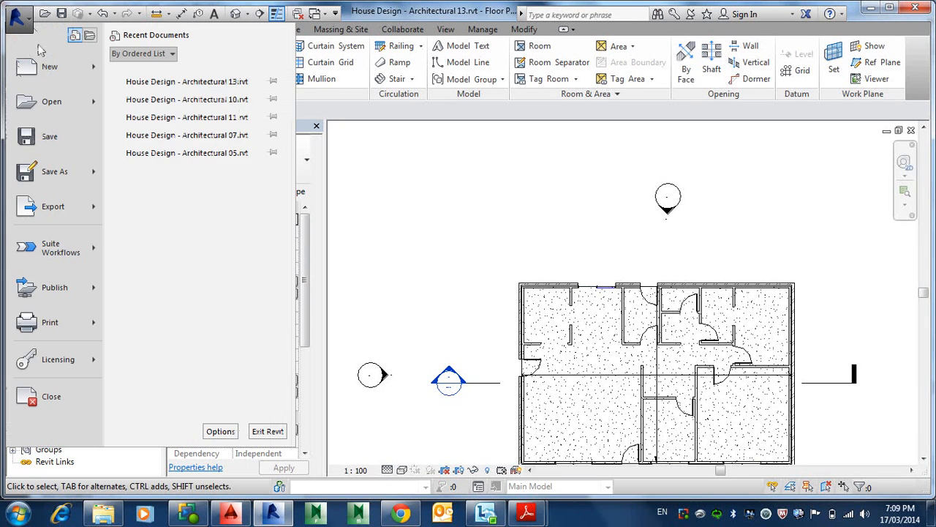
pyautogui.moveTo(97, 69)
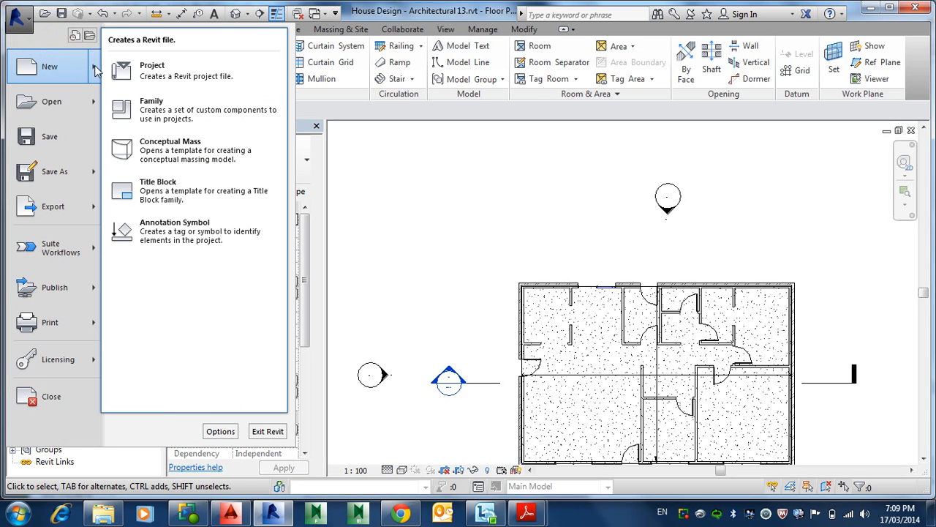
pyautogui.click(152, 69)
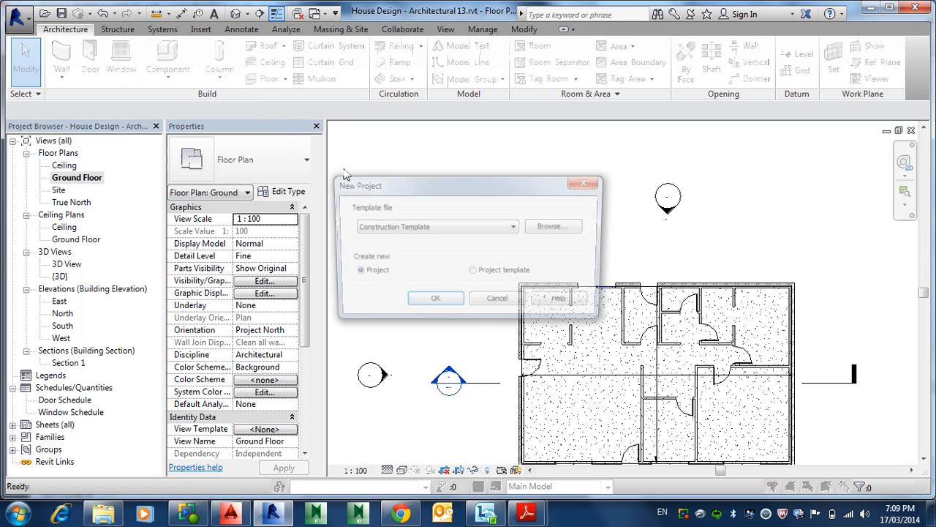
pyautogui.click(489, 230)
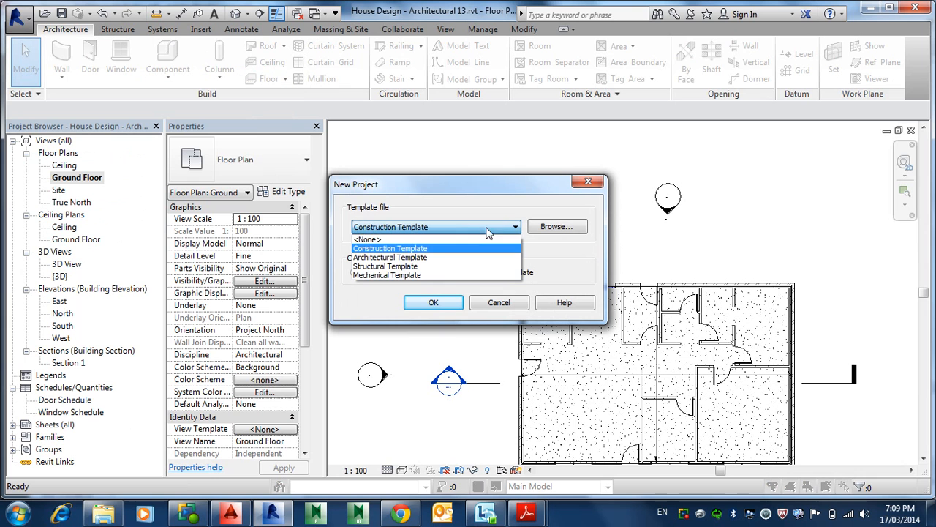
pyautogui.click(436, 257)
pyautogui.click(439, 304)
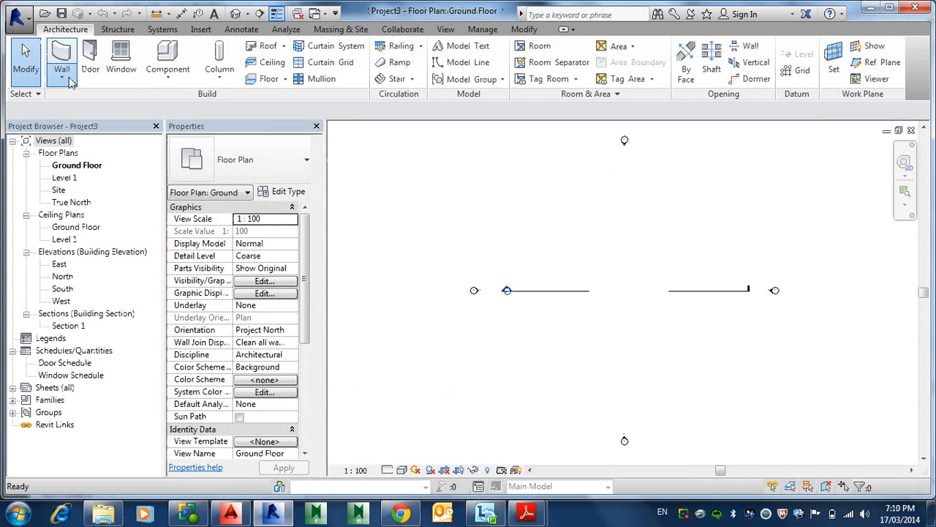
# Start a structural wall using the Brick veneer - 250 steel type and cancel the first trial segment.
pyautogui.click(71, 83)
pyautogui.click(75, 125)
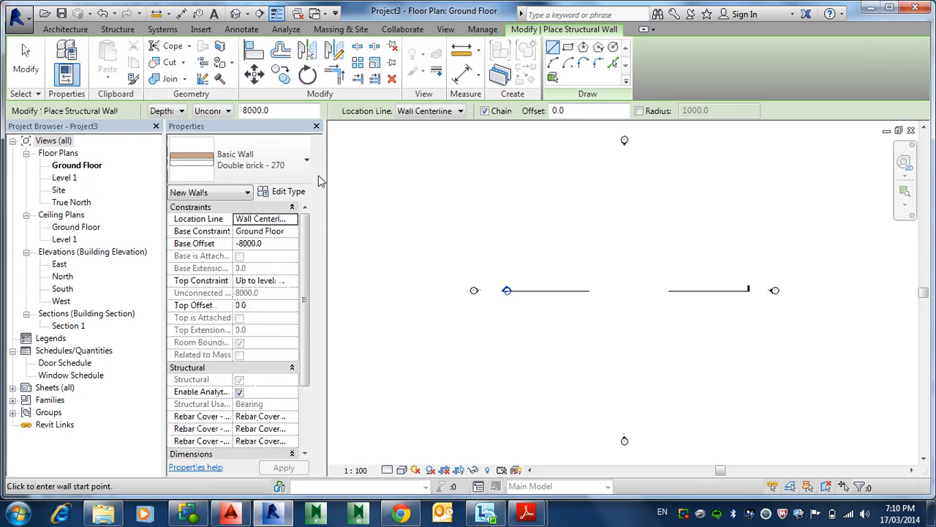
pyautogui.click(304, 165)
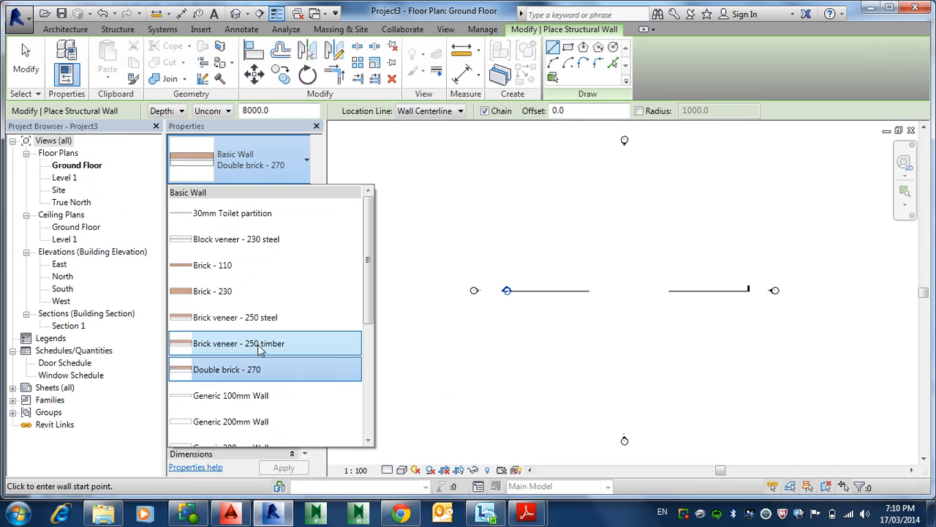
pyautogui.click(261, 317)
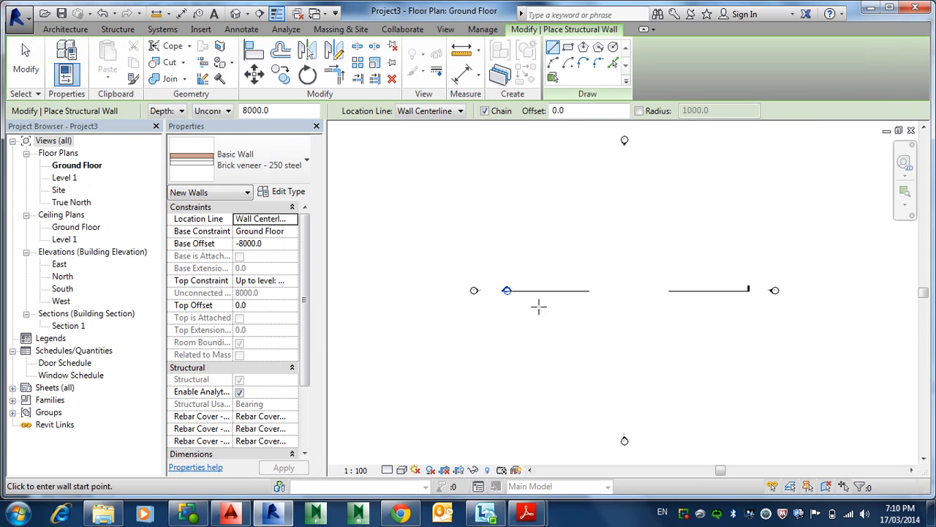
pyautogui.click(569, 256)
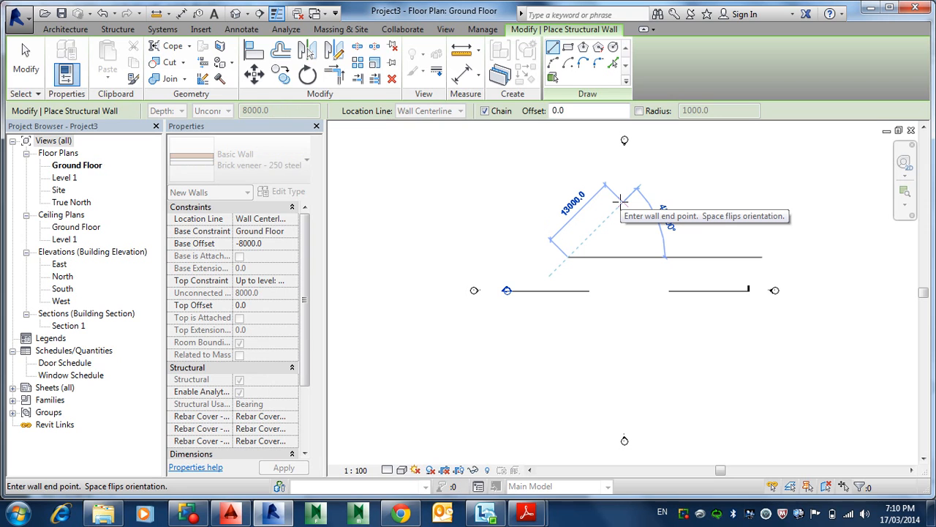
pyautogui.press('Escape')
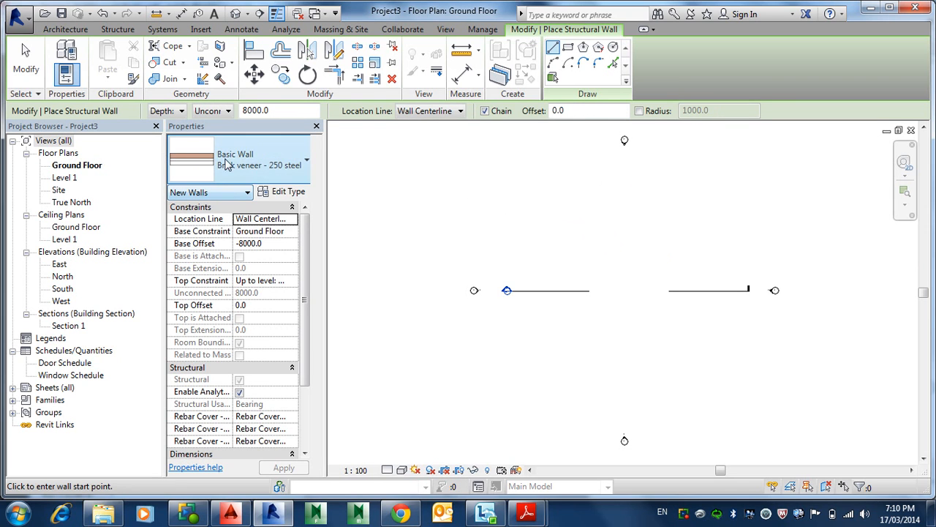
# Draw a diagonal structural wall about 10000 mm long at about 30°, defined by height up to Level 1.
pyautogui.click(180, 110)
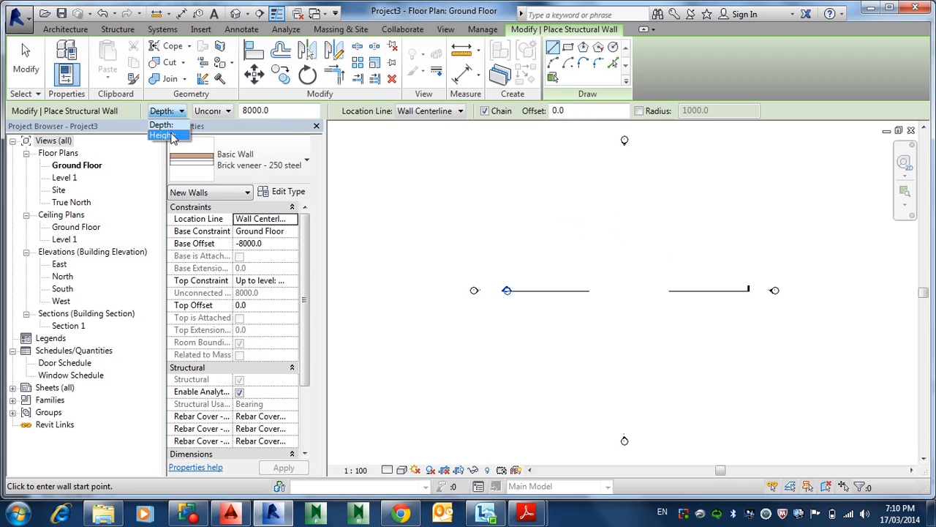
pyautogui.click(171, 136)
pyautogui.click(228, 111)
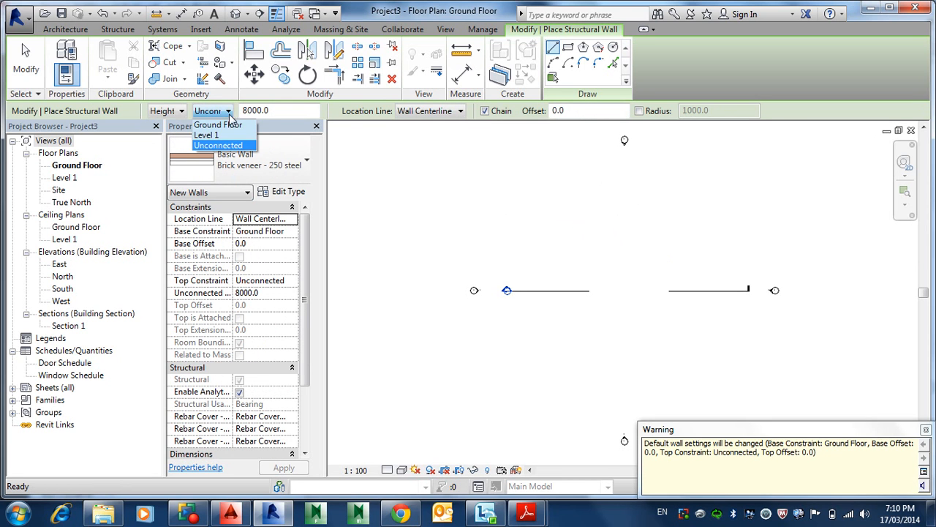
pyautogui.click(222, 137)
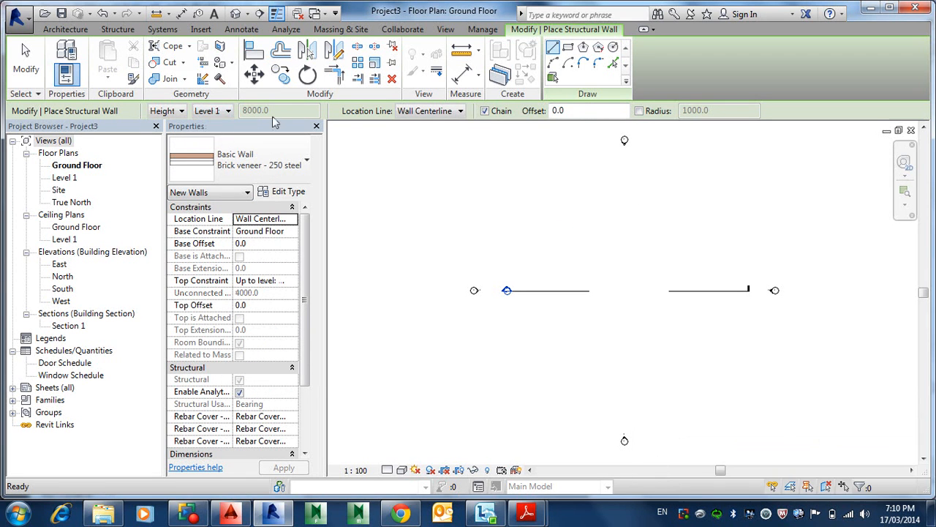
pyautogui.click(580, 277)
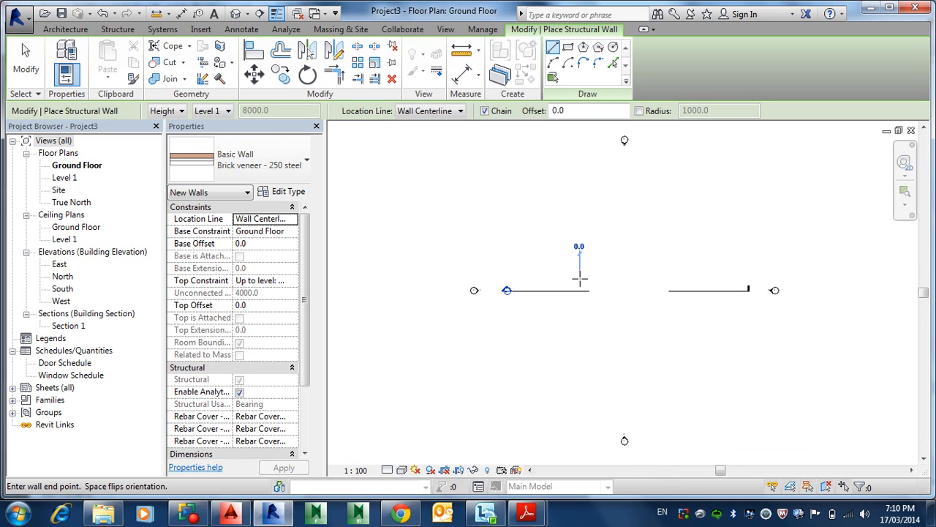
pyautogui.click(629, 250)
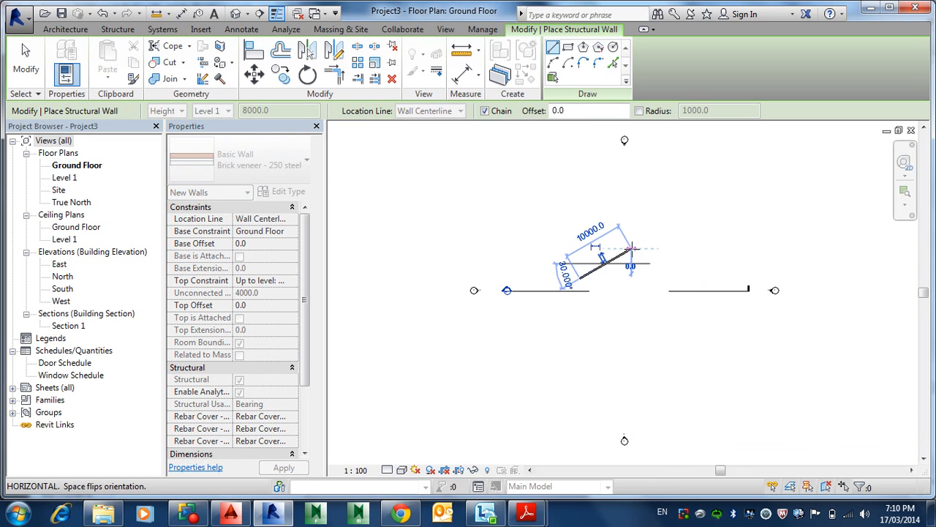
pyautogui.press('Escape')
# Set the floor plan's detail level to Fine to display the wall layers, and leave the wall tool.
pyautogui.scroll(3, 629, 249)
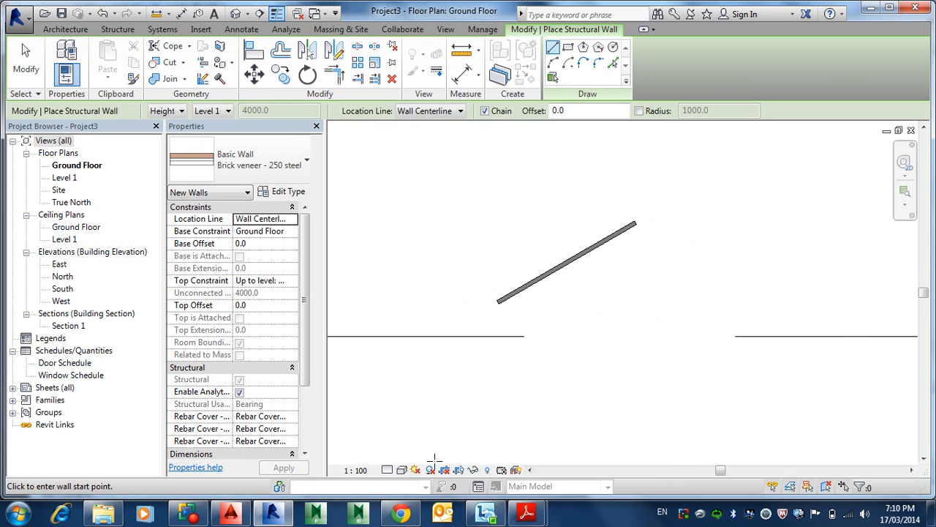
pyautogui.click(387, 469)
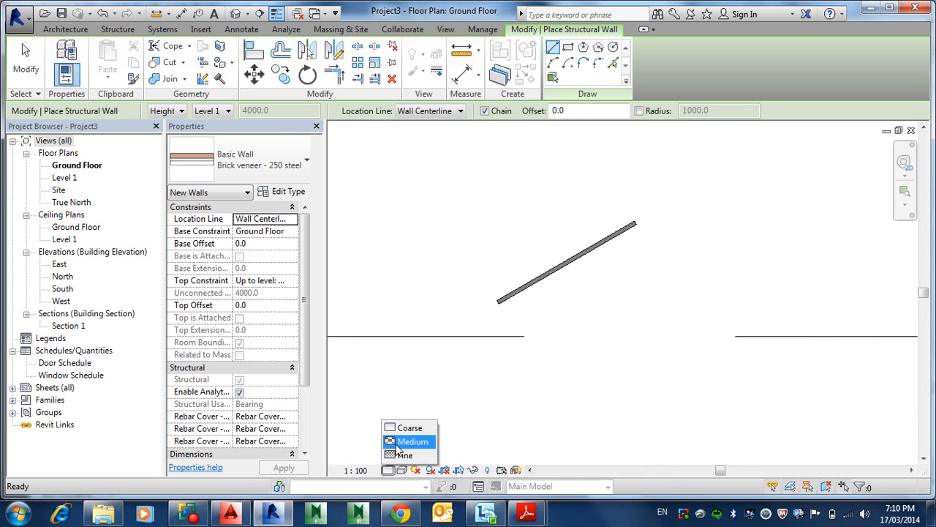
pyautogui.click(400, 454)
pyautogui.scroll(3, 575, 261)
pyautogui.moveTo(575, 261); pyautogui.dragTo(668, 293, button='middle')
pyautogui.scroll(2, 581, 331)
pyautogui.scroll(-1, 564, 329)
pyautogui.moveTo(577, 339); pyautogui.dragTo(567, 358, button='middle')
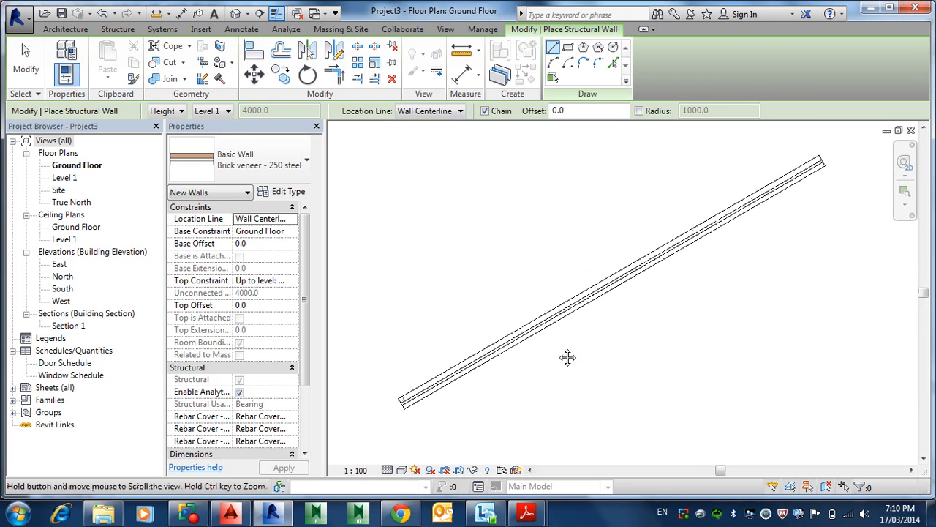
pyautogui.scroll(1, 599, 339)
pyautogui.scroll(-2, 600, 338)
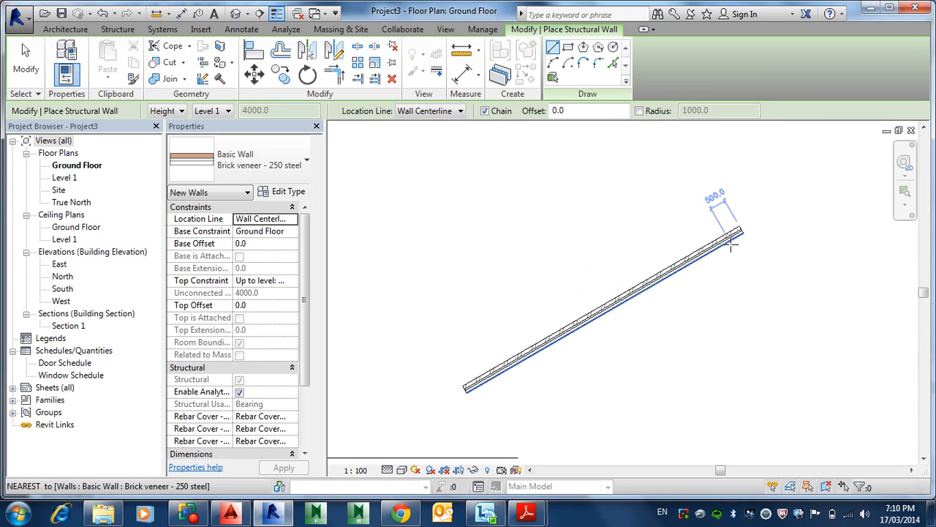
pyautogui.press('Escape')
pyautogui.press('Escape')
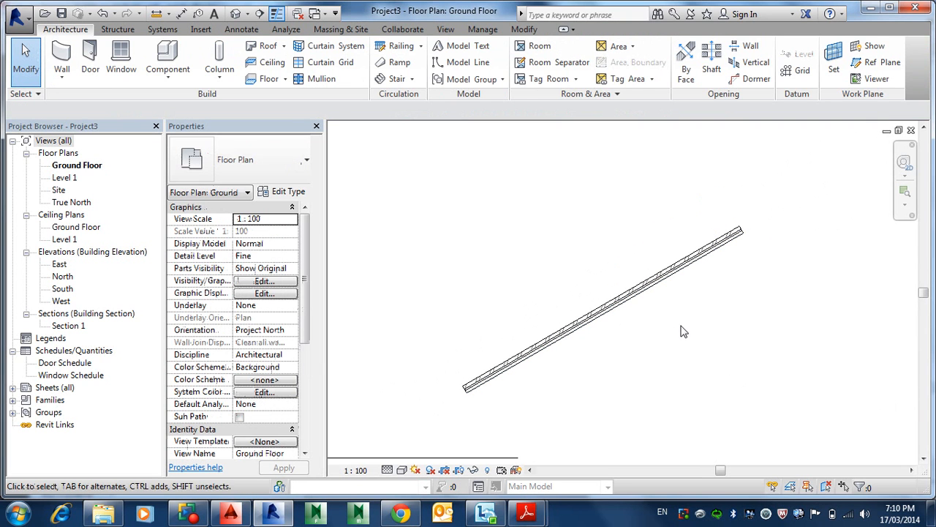
# Select the diagonal wall to examine its temporary length and angle dimensions, then clear the selection.
pyautogui.scroll(-1, 693, 262)
pyautogui.click(677, 268)
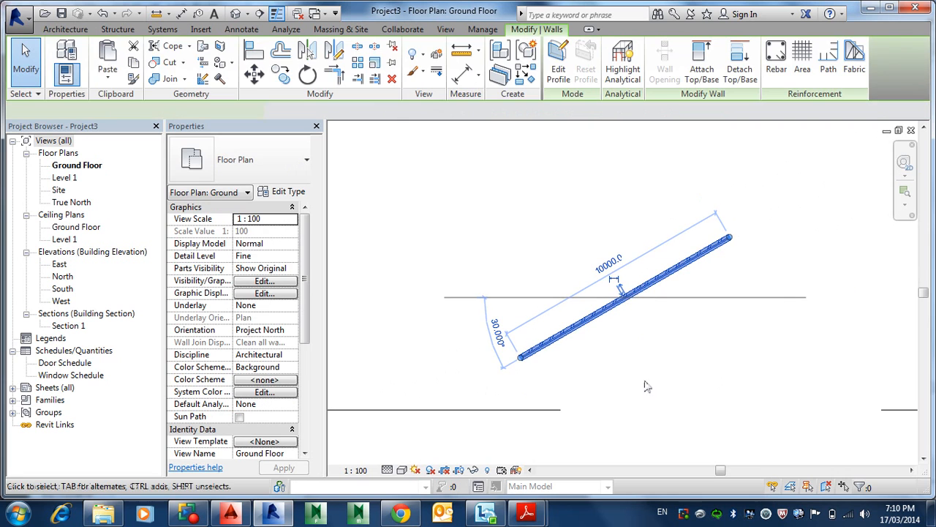
pyautogui.scroll(1, 611, 270)
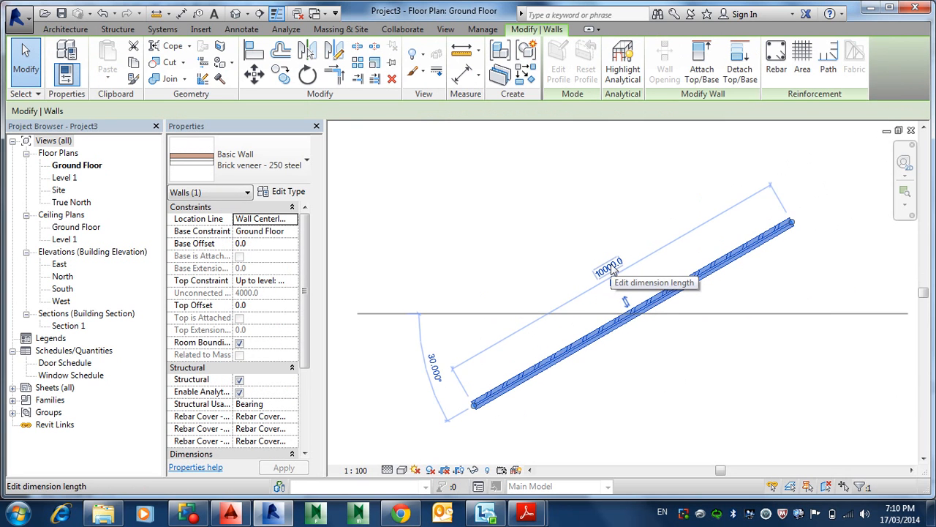
pyautogui.scroll(-2, 612, 270)
pyautogui.press('Escape')
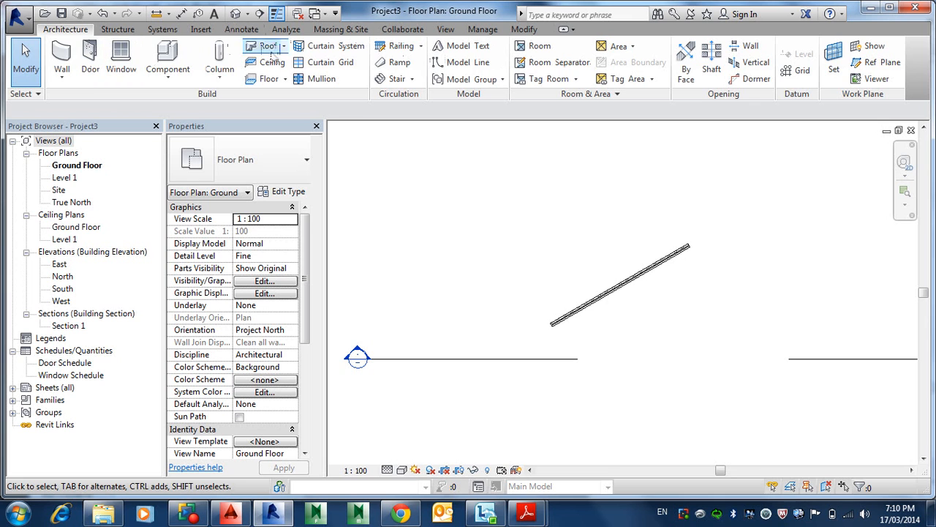
# Draw a vertical model line to the right of the diagonal wall and a horizontal one above the wall that crosses it.
pyautogui.click(462, 63)
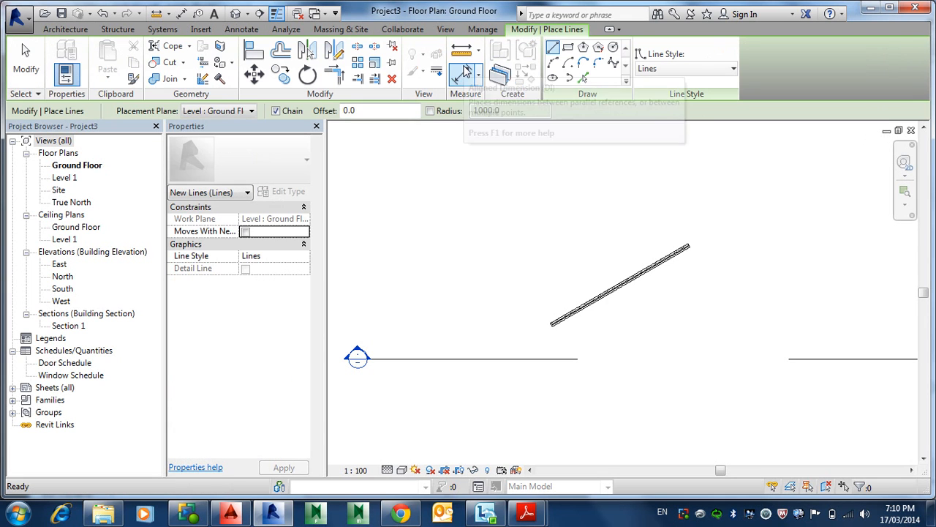
pyautogui.click(754, 185)
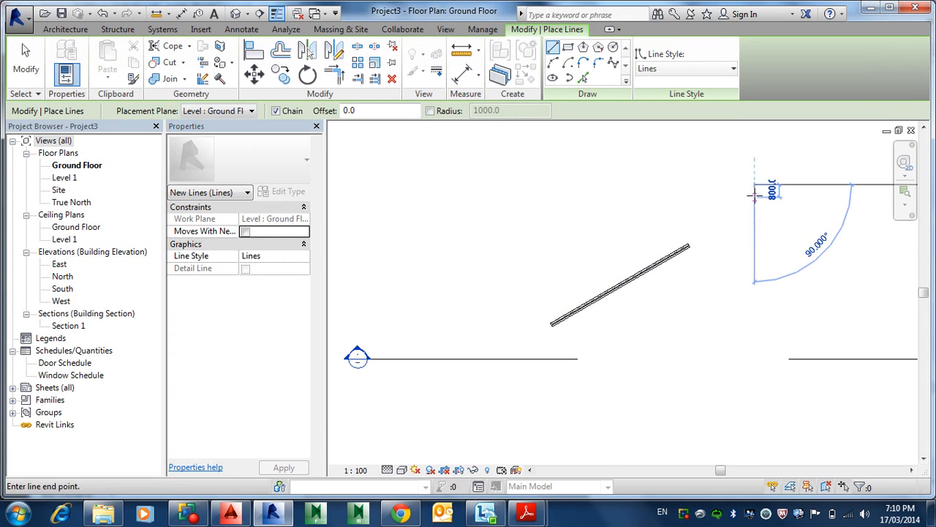
pyautogui.click(763, 359)
pyautogui.press('Escape')
pyautogui.click(523, 231)
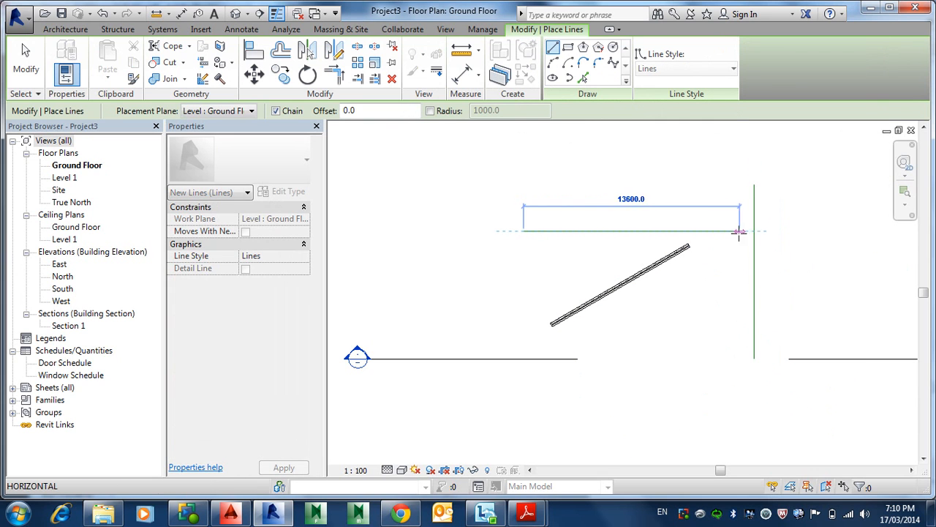
pyautogui.click(784, 231)
pyautogui.press('Escape')
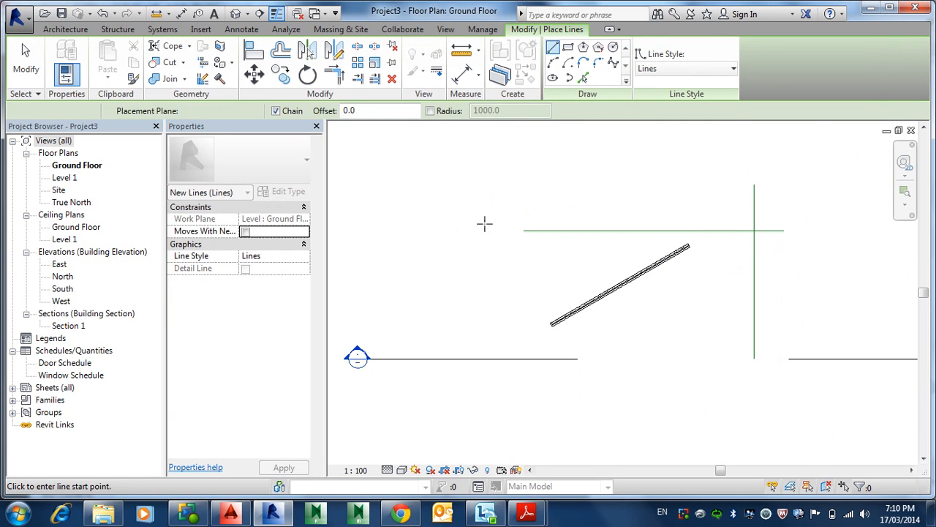
pyautogui.press('Escape')
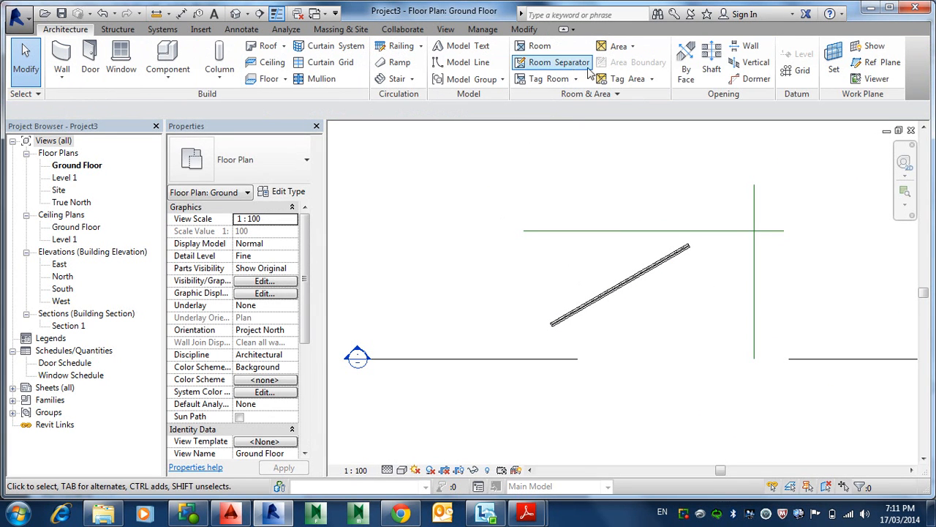
# Draw a vertical model line to the left of the diagonal wall, extending down past the section line.
pyautogui.click(472, 64)
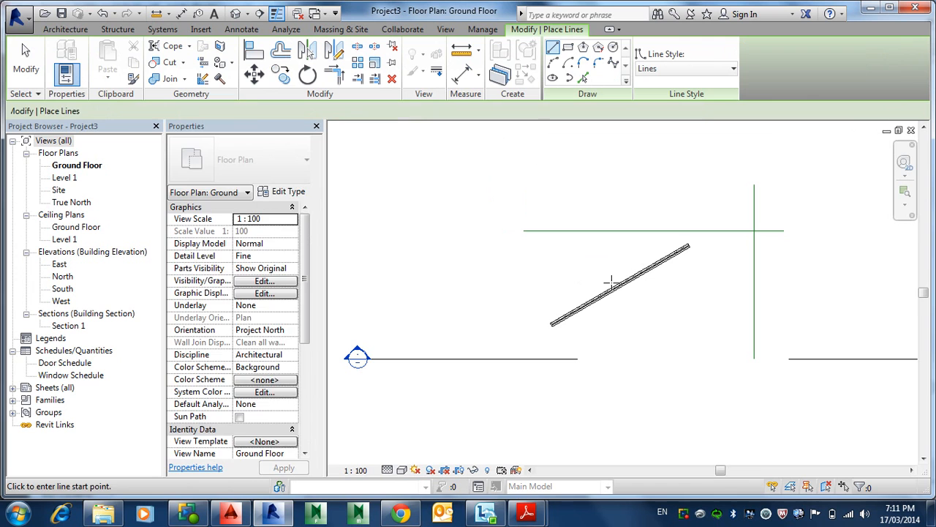
pyautogui.click(496, 213)
pyautogui.click(497, 358)
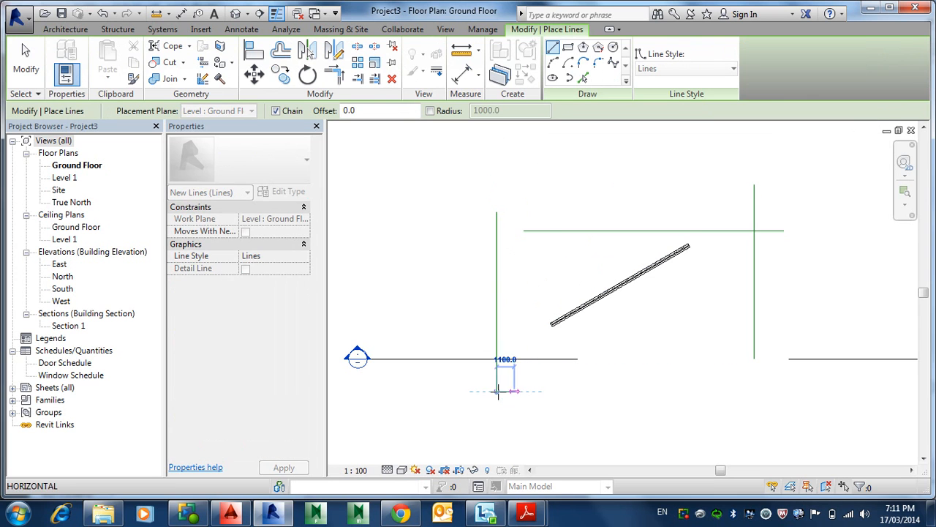
pyautogui.click(497, 391)
pyautogui.press('Escape')
pyautogui.press('Escape')
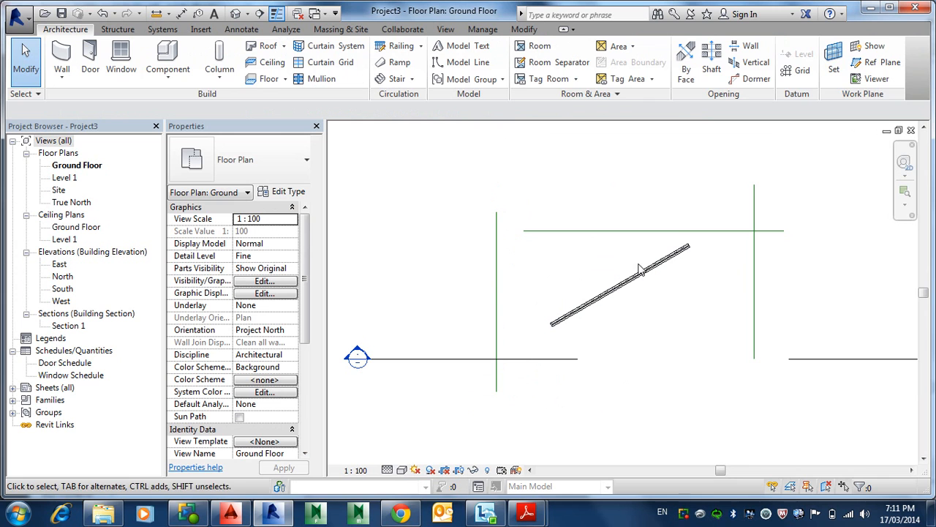
# Set the diagonal wall's temporary length dimension to 15 m with the whole wall selected, and undo the change.
pyautogui.click(641, 276)
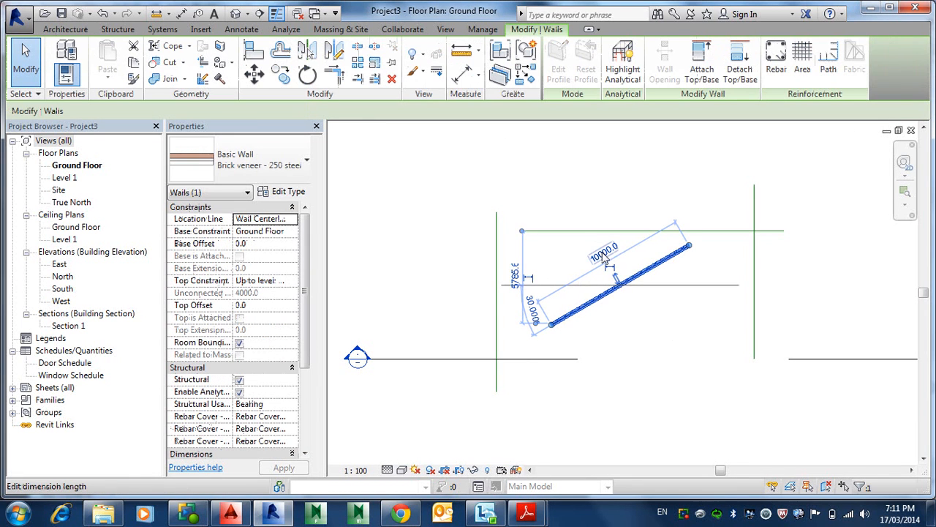
pyautogui.click(605, 255)
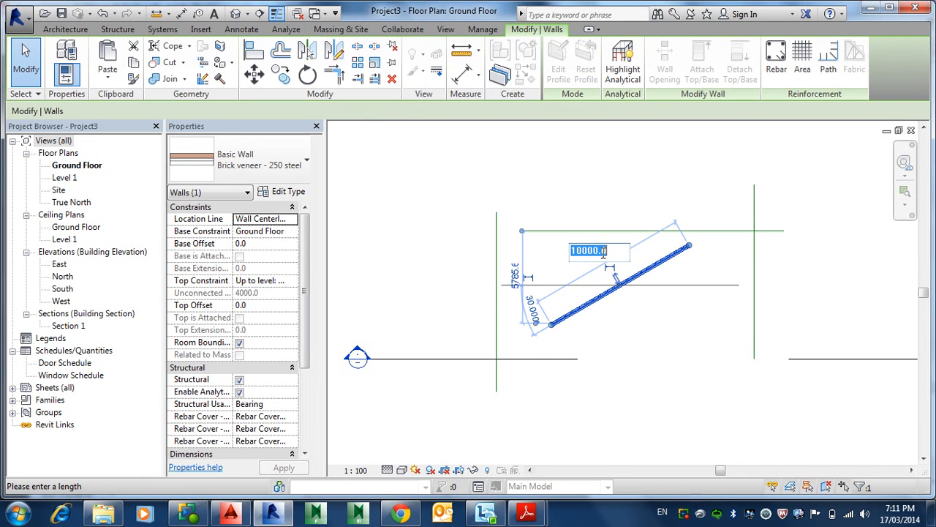
pyautogui.click(603, 253)
pyautogui.press('Num_Lock')
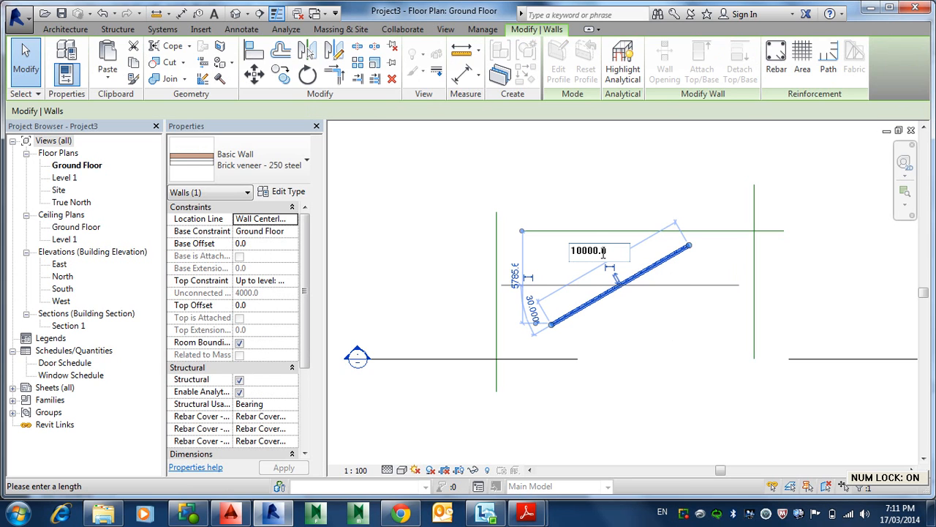
pyautogui.doubleClick(610, 250)
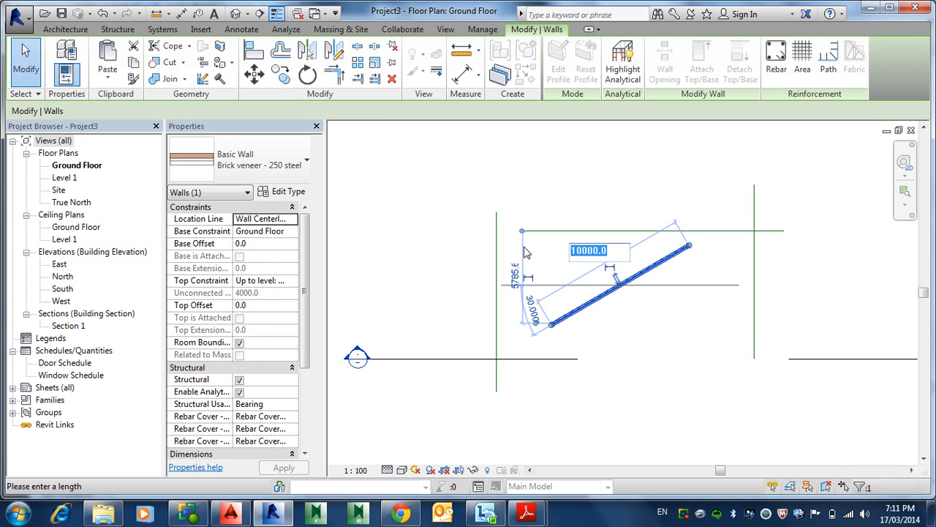
pyautogui.write('1')
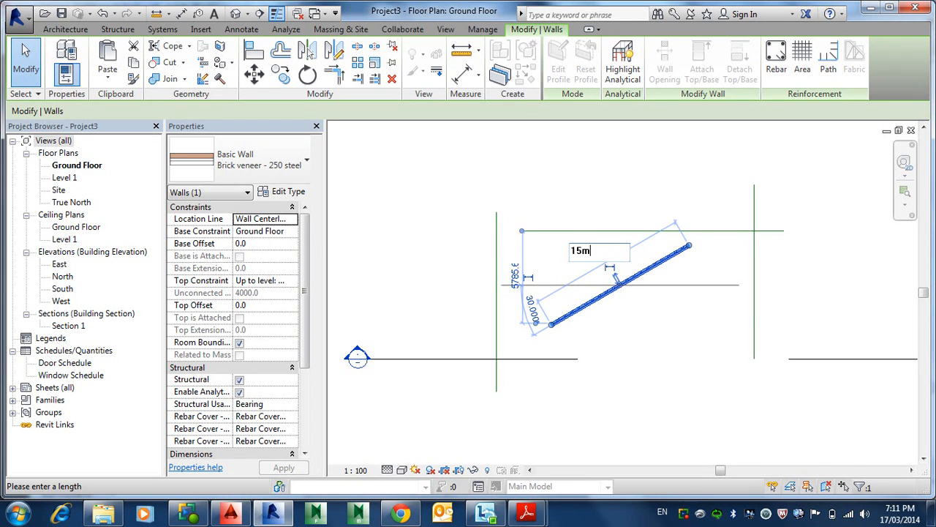
pyautogui.write('5m')
pyautogui.press('Return')
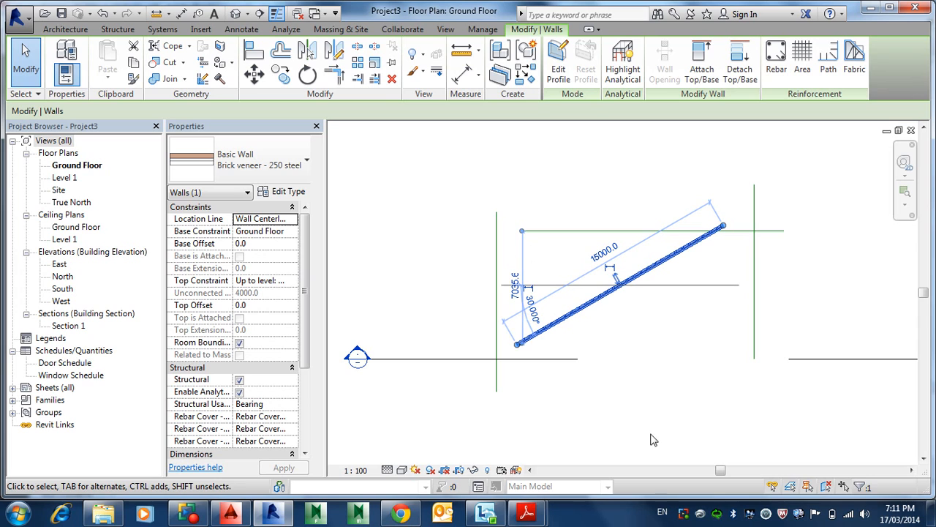
pyautogui.click(685, 292)
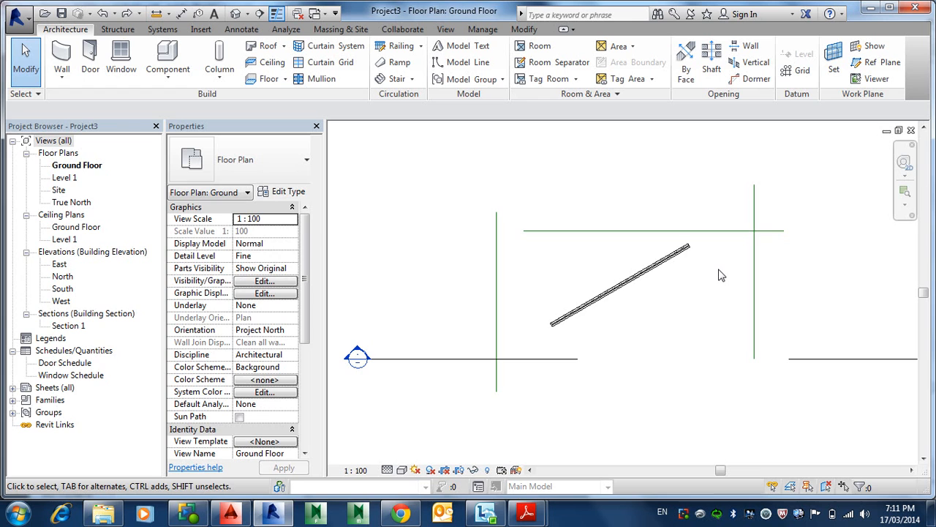
# In the Ground Floor plan of House Design - Architectural 13.rvt, set the right exterior wall's temporary dimension to 5000.
pyautogui.hotkey('ctrl', 'Tab')
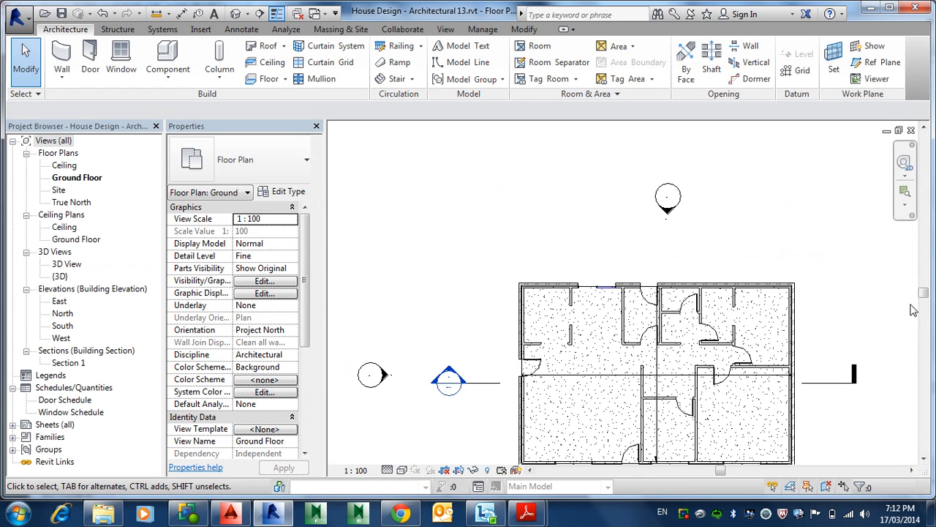
pyautogui.click(795, 322)
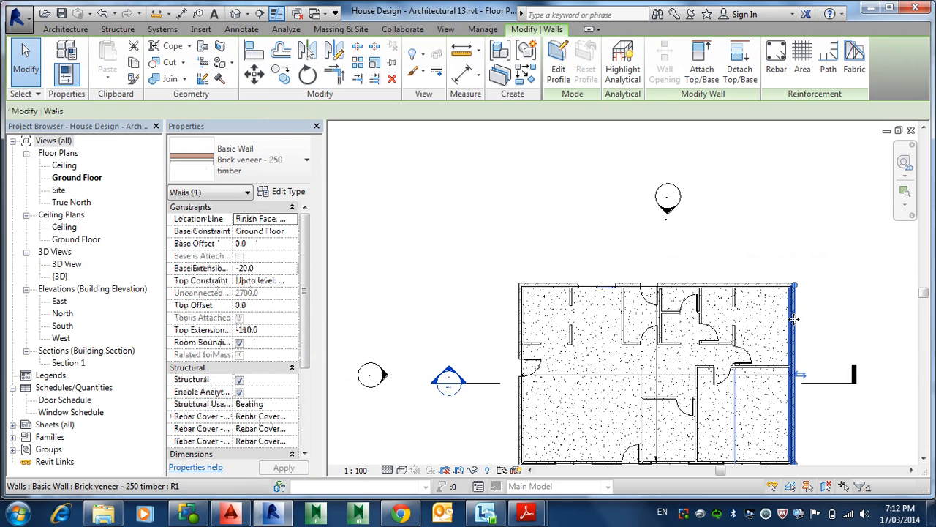
pyautogui.moveTo(799, 307); pyautogui.dragTo(753, 221, button='middle')
pyautogui.scroll(2, 727, 381)
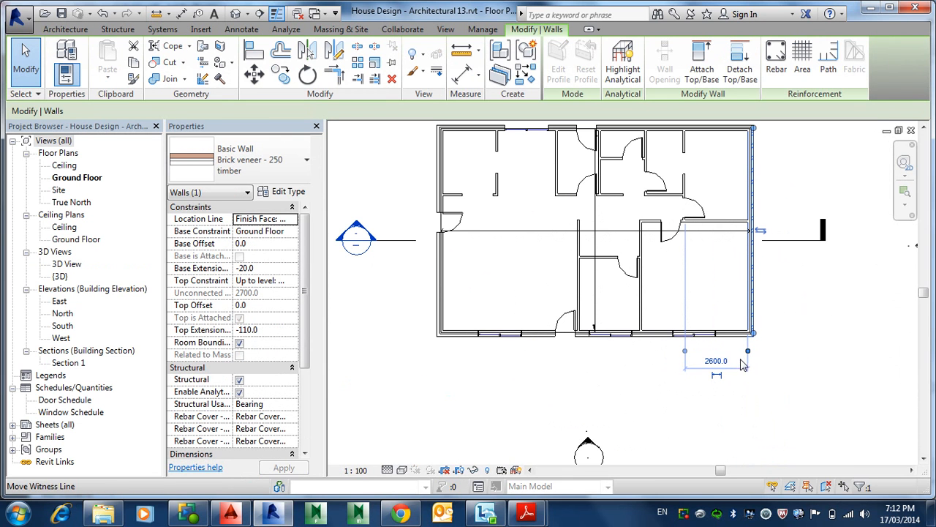
pyautogui.click(717, 362)
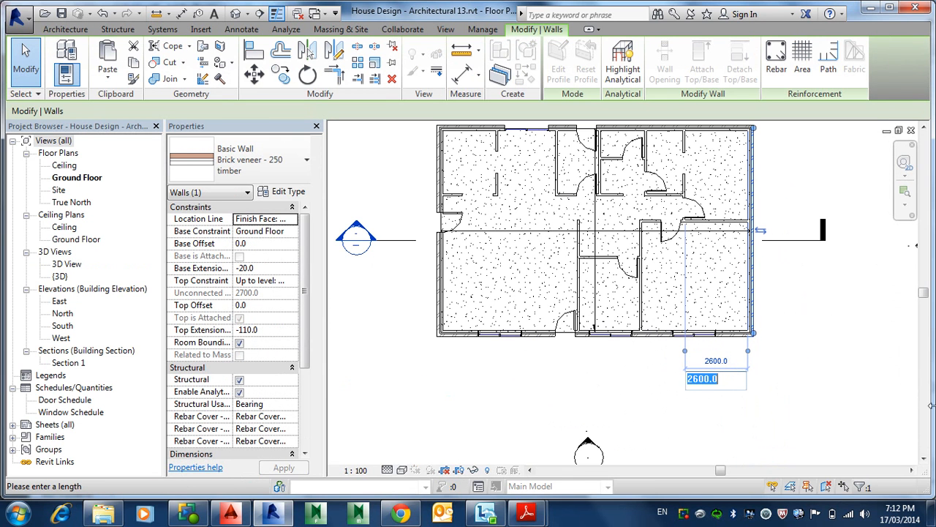
pyautogui.write('500')
pyautogui.press('Return')
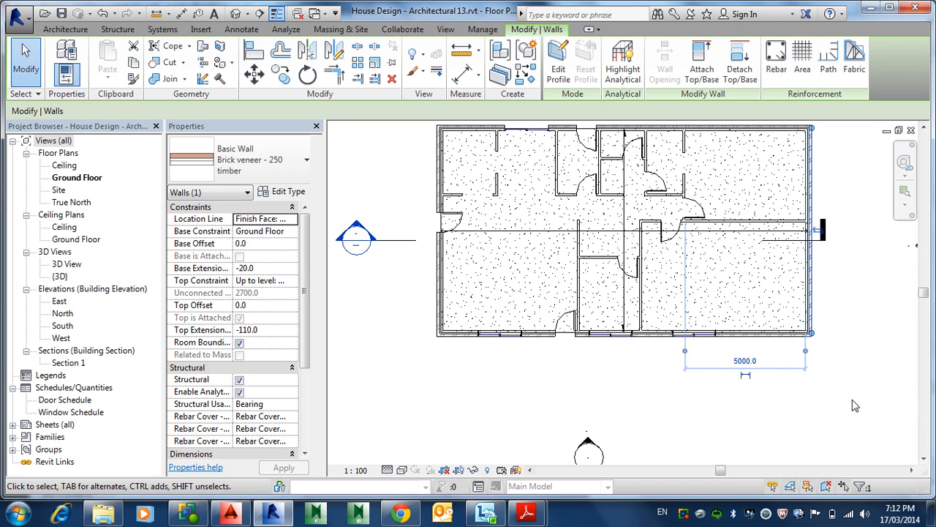
# Close the house project's Section 1 view and minimise its 3D view.
pyautogui.hotkey('ctrl', 'Tab')
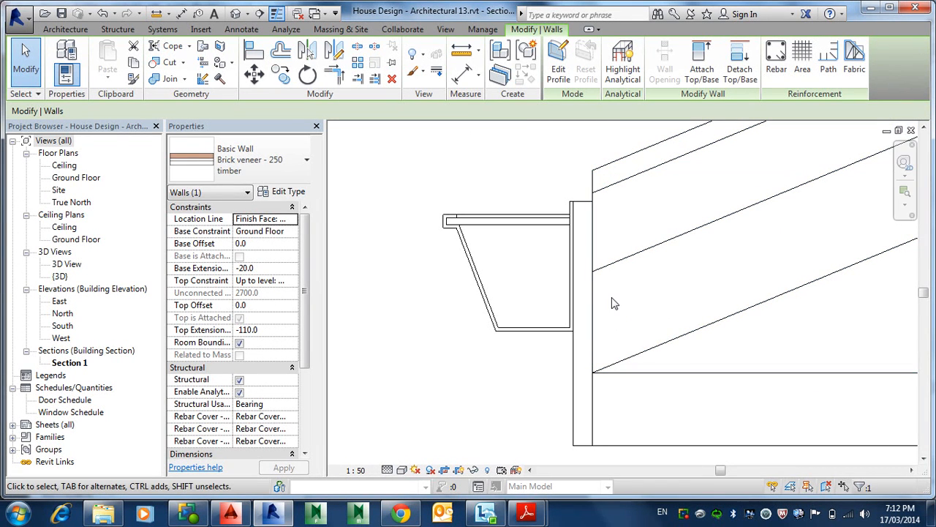
pyautogui.click(910, 131)
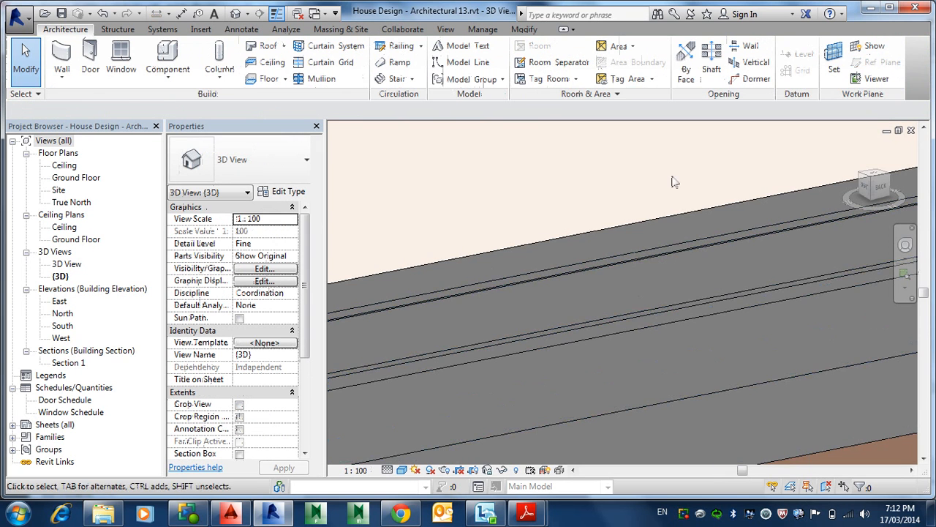
pyautogui.scroll(-3, 583, 246)
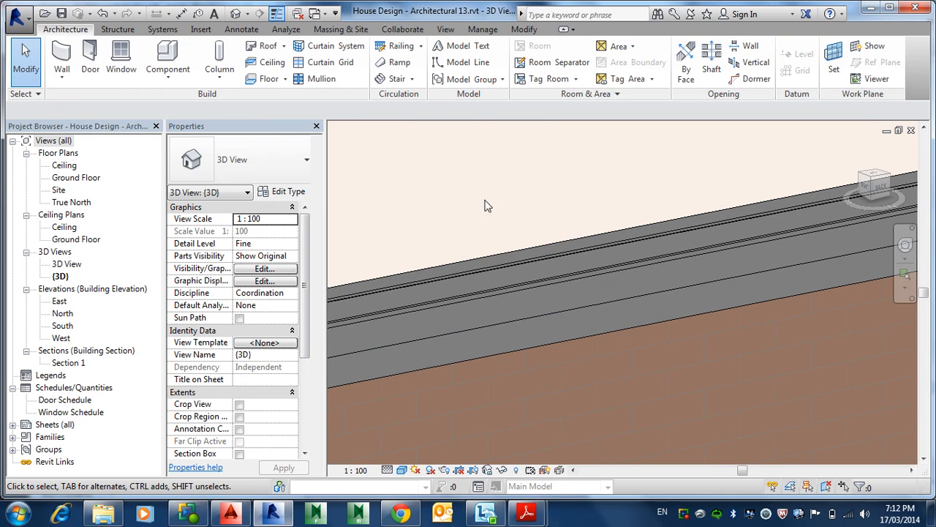
pyautogui.click(299, 14)
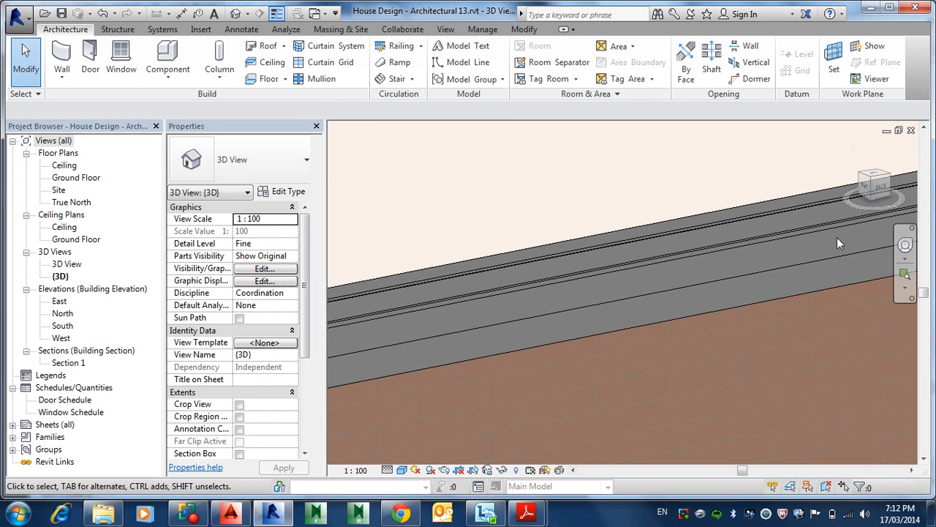
pyautogui.click(887, 131)
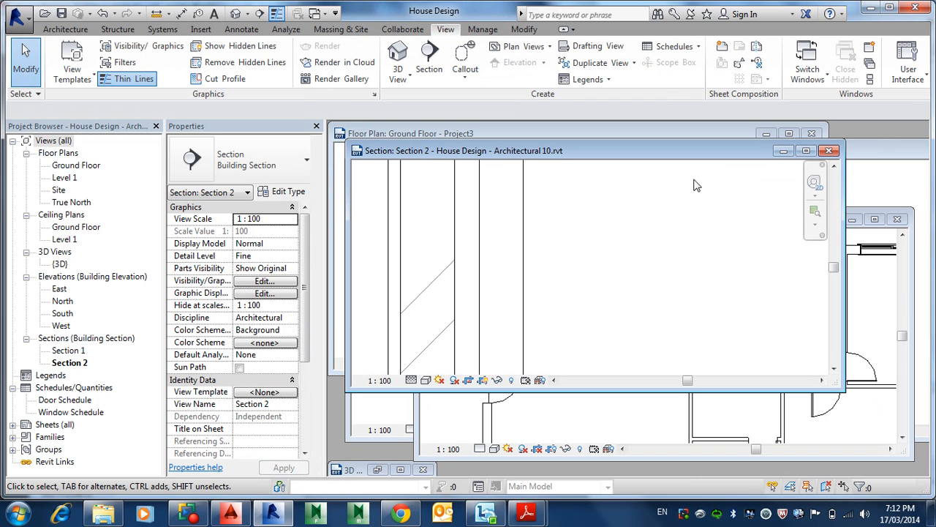
# Close House Design - Architectural 10.rvt without saving its changes and return to Project3's Ground Floor plan, maximised.
pyautogui.click(829, 151)
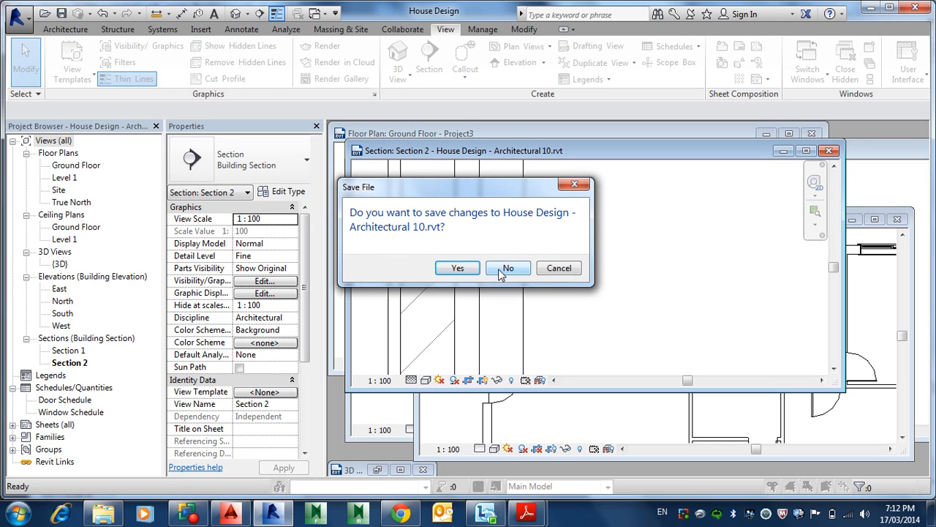
pyautogui.click(508, 268)
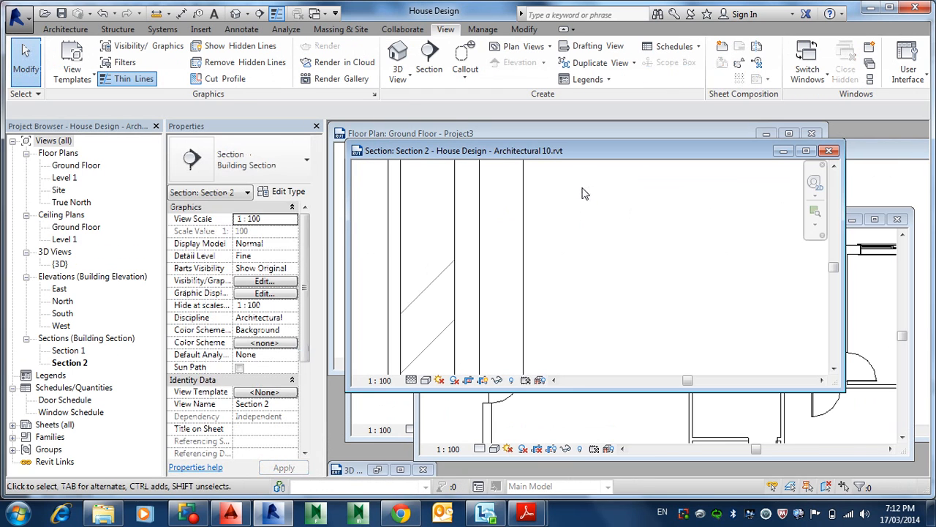
pyautogui.hotkey('ctrl', 'Tab')
pyautogui.hotkey('ctrl', 'Tab')
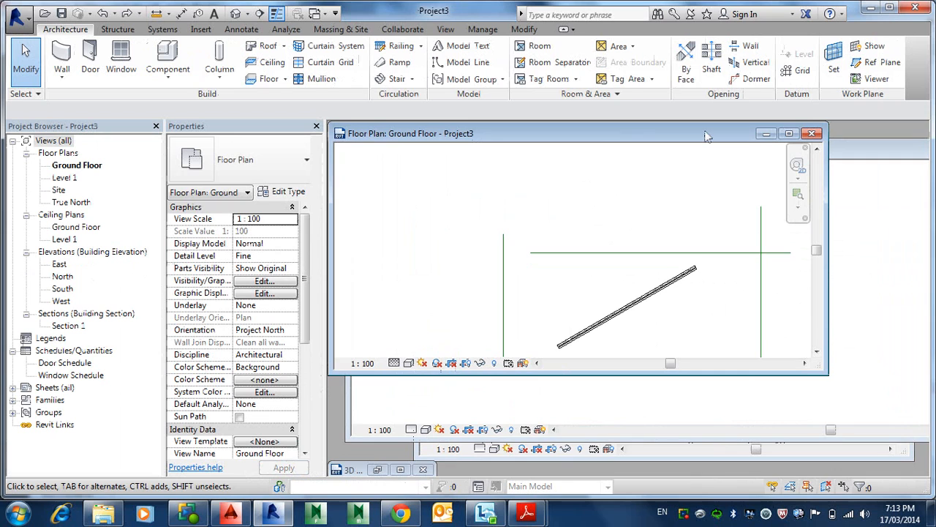
pyautogui.click(789, 134)
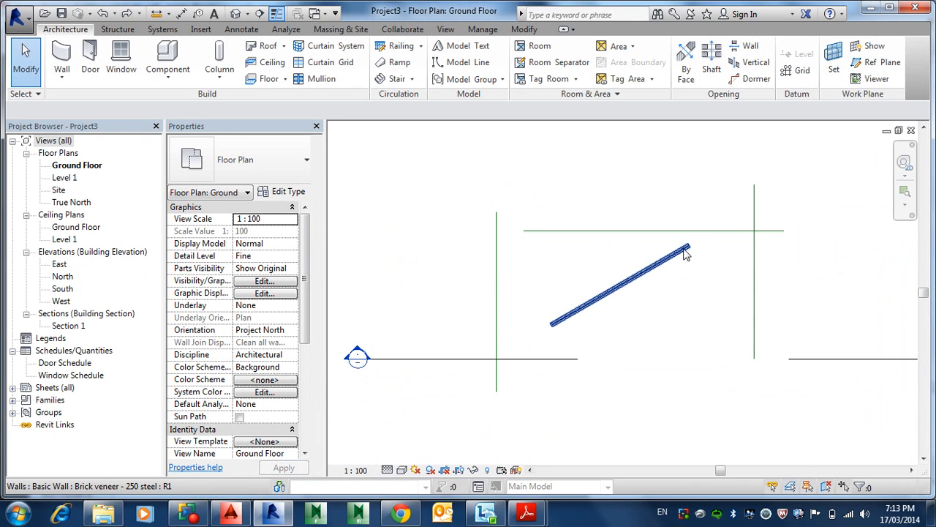
# Select the shape handle at the diagonal wall's upper end and set the wall's length to 15 m from that end.
pyautogui.scroll(4, 686, 252)
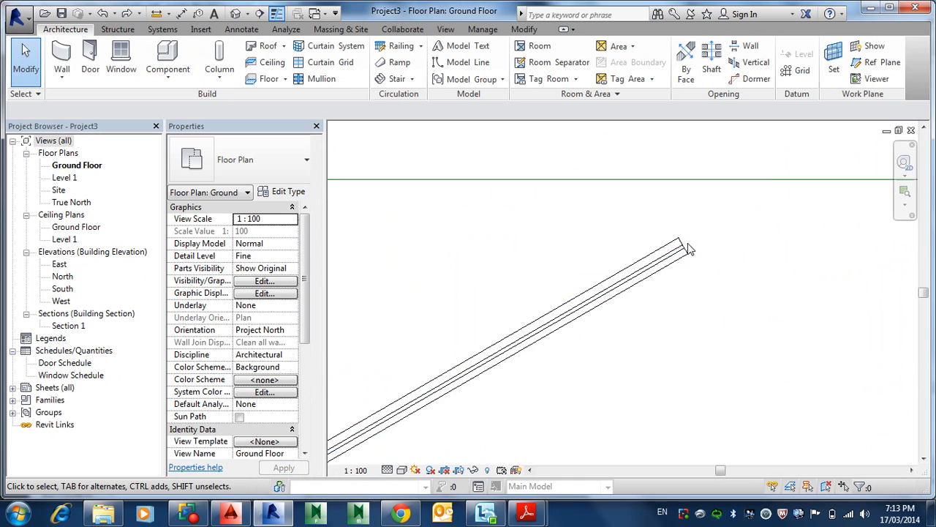
pyautogui.scroll(2, 688, 248)
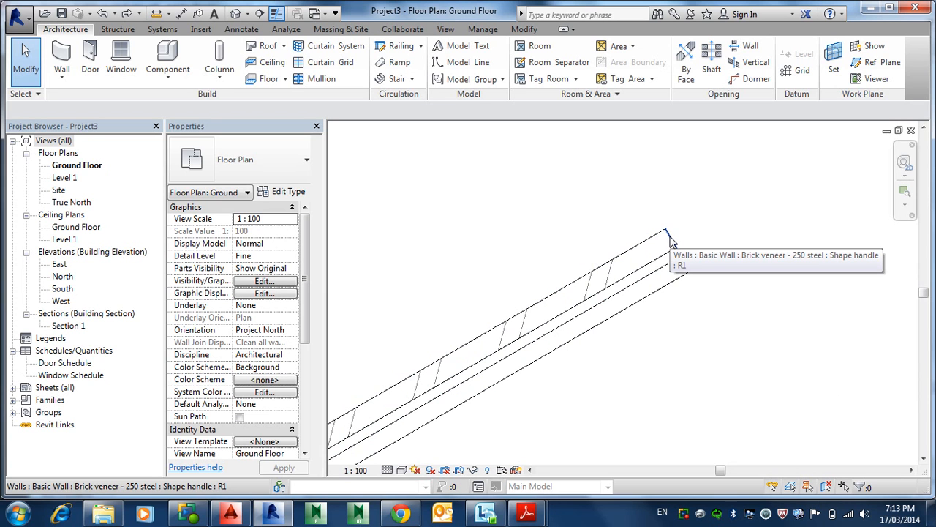
pyautogui.click(671, 242)
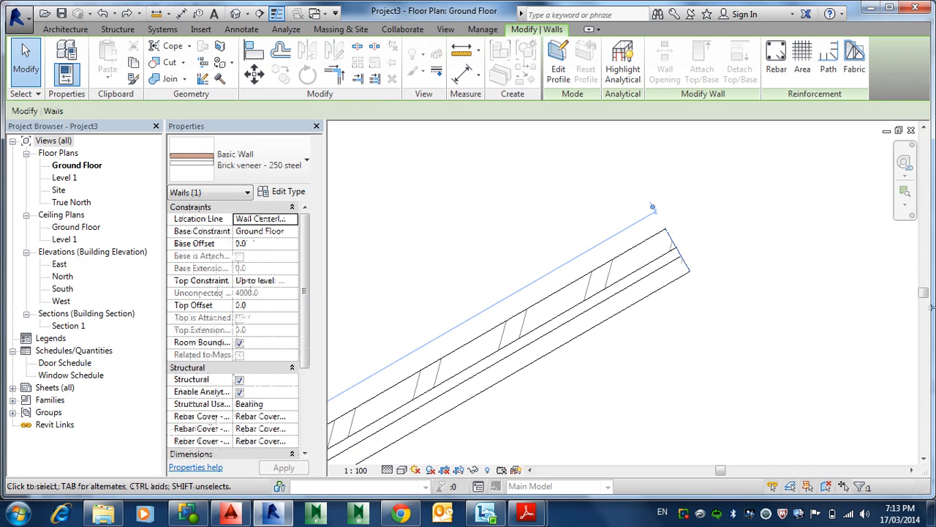
pyautogui.moveTo(671, 241); pyautogui.dragTo(730, 232)
pyautogui.scroll(-7, 728, 236)
pyautogui.moveTo(734, 250); pyautogui.dragTo(756, 228, button='middle')
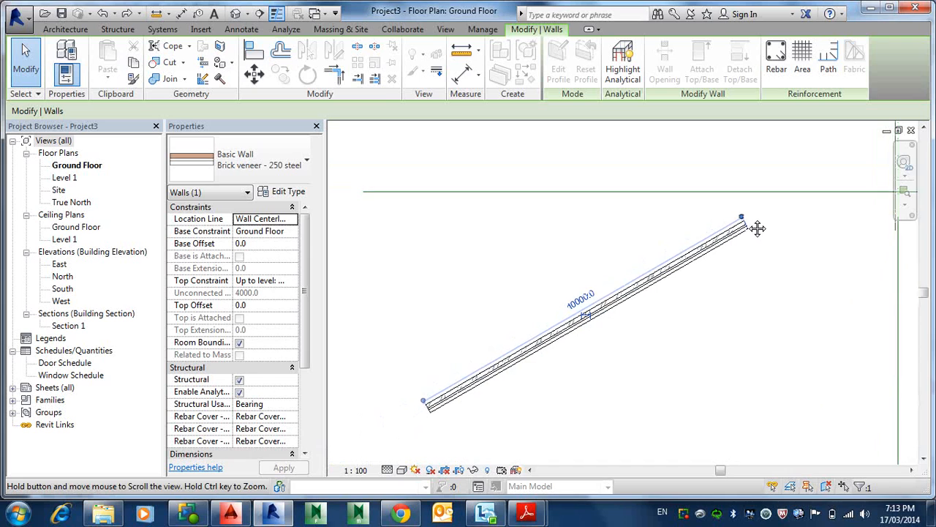
pyautogui.scroll(2, 686, 255)
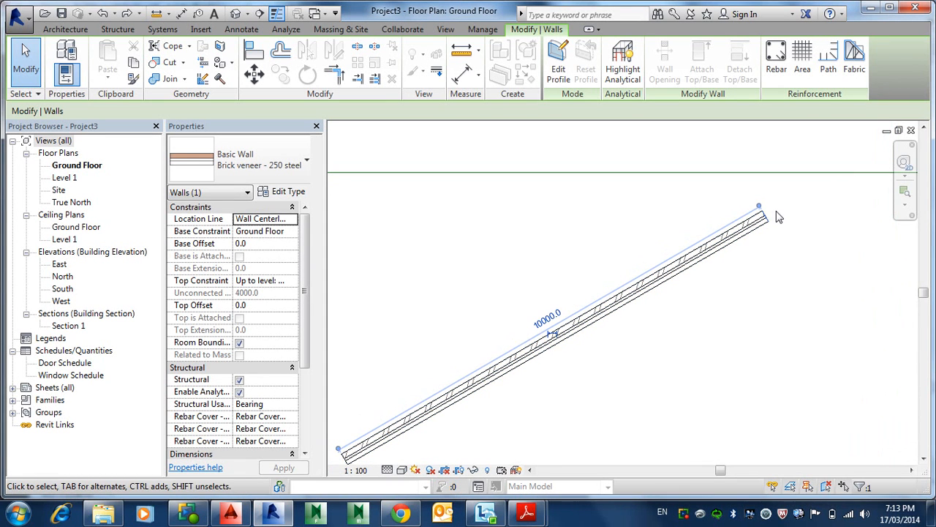
pyautogui.scroll(-2, 739, 230)
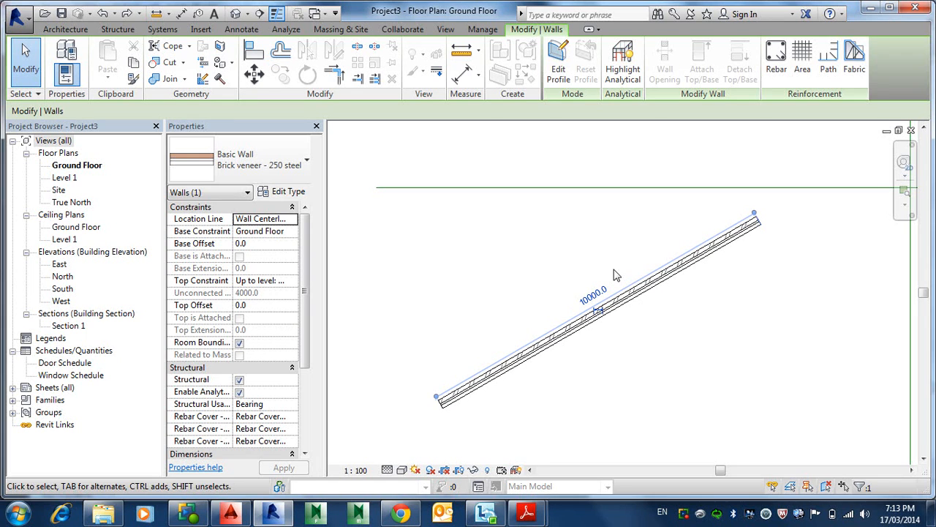
pyautogui.click(596, 296)
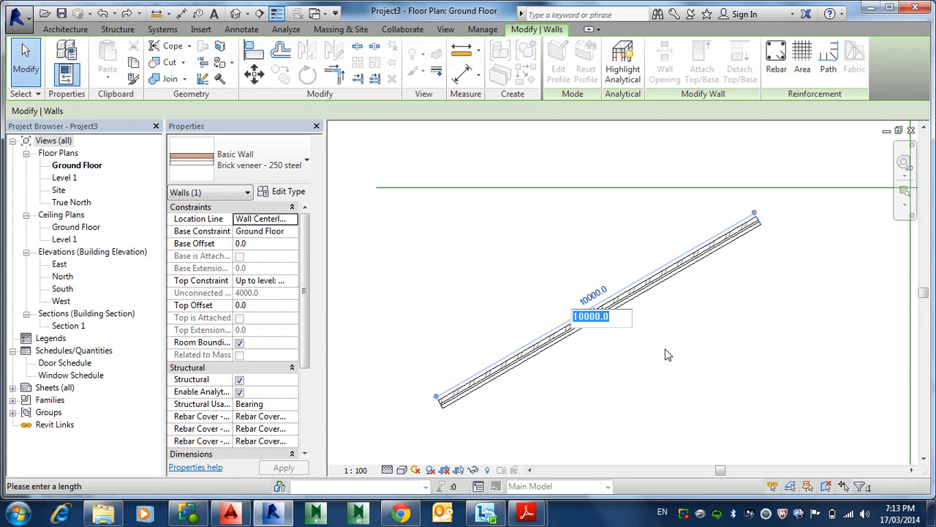
pyautogui.write('15m')
pyautogui.press('Return')
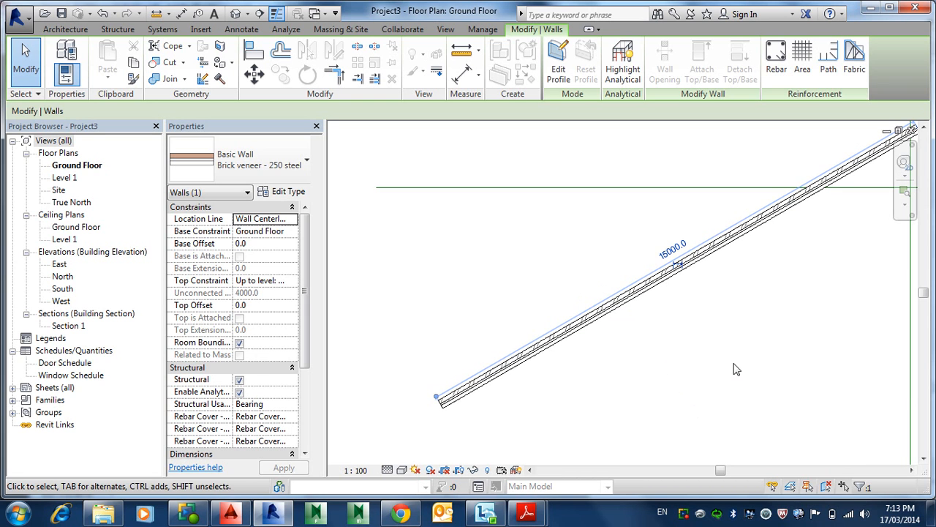
pyautogui.moveTo(737, 369)
pyautogui.mouseDown(button='middle')
pyautogui.moveTo(614, 432)
pyautogui.moveTo(725, 356)
pyautogui.mouseUp(button='middle')
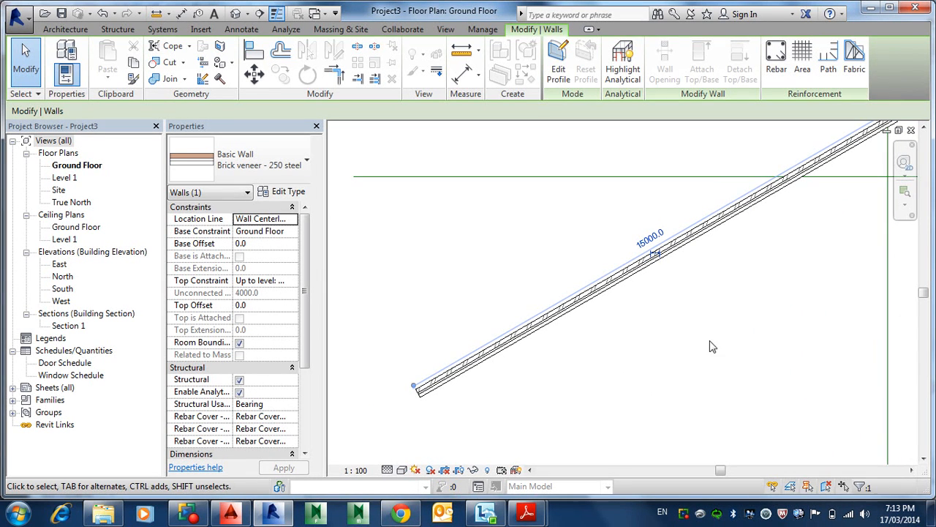
pyautogui.click(608, 307)
pyautogui.scroll(-5, 609, 308)
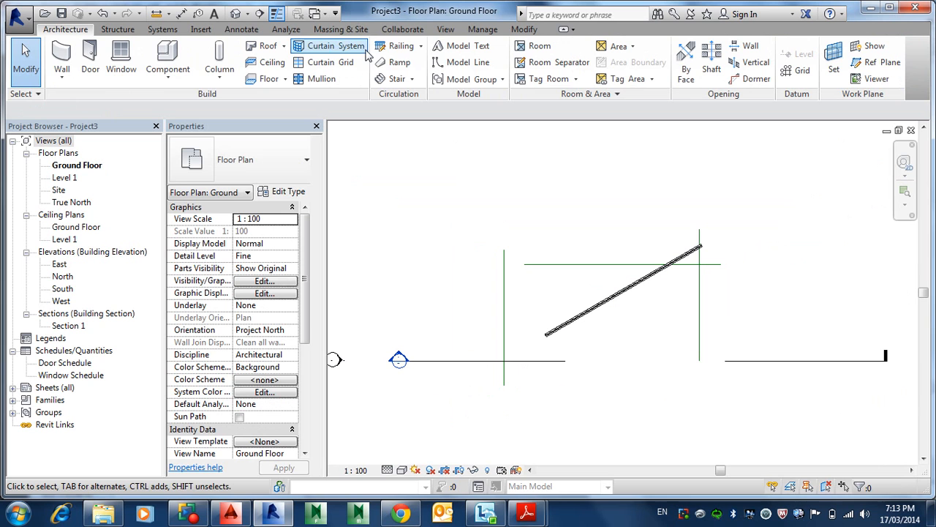
# Open the default 3D view, apply the Shaded visual style and orbit around to the wall's brick face.
pyautogui.click(236, 14)
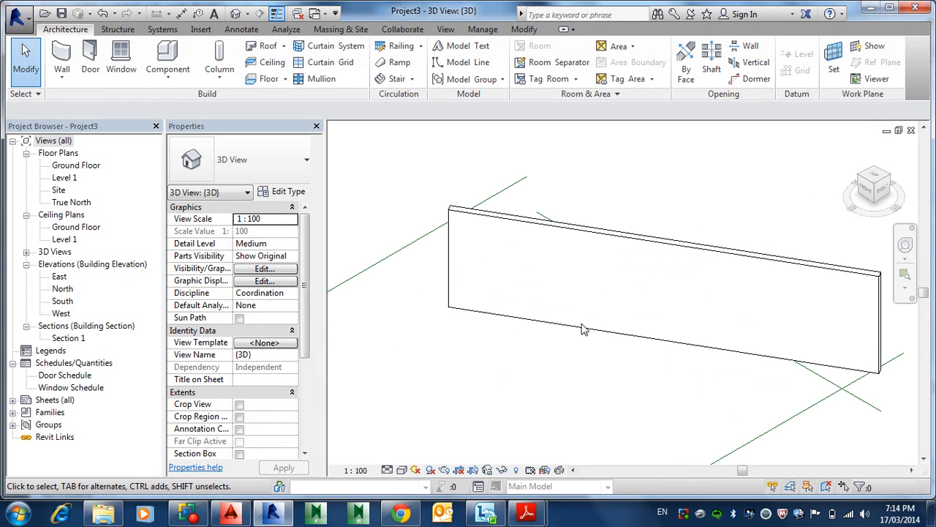
pyautogui.click(414, 469)
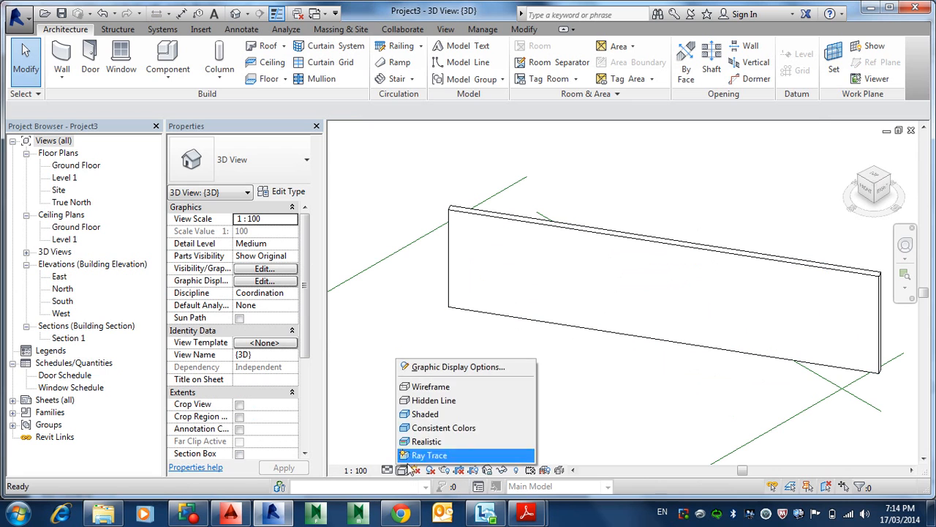
pyautogui.click(424, 415)
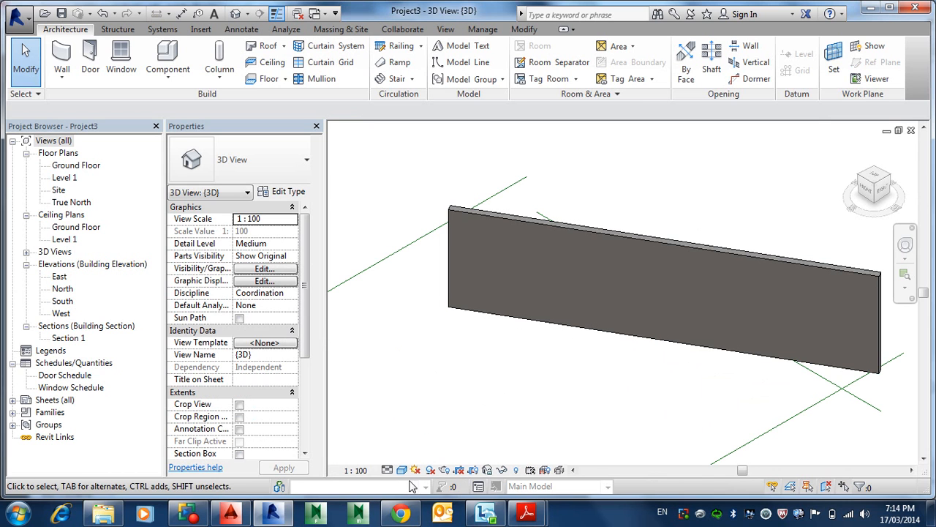
pyautogui.keyDown('shift'); pyautogui.moveTo(476, 425); pyautogui.dragTo(325, 356, button='middle'); pyautogui.keyUp('shift')
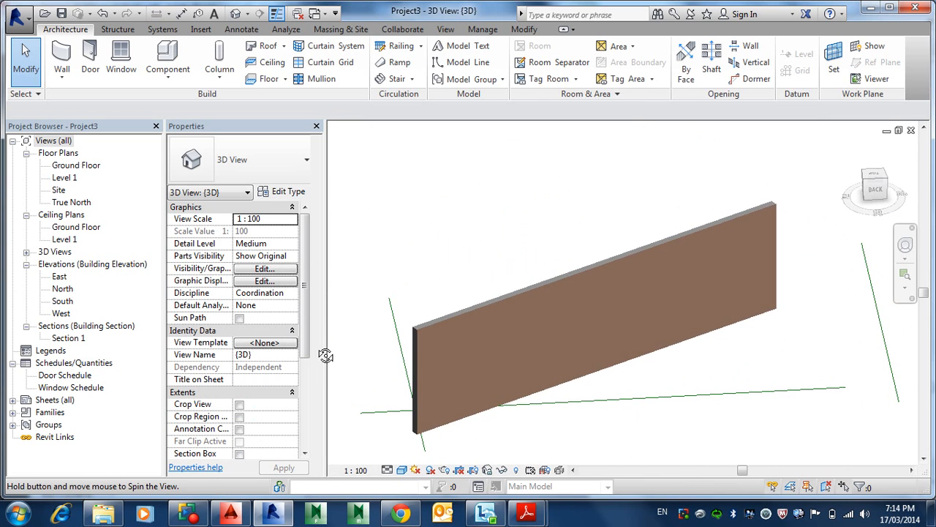
# Select the brick veneer wall and open its profile sketch for editing.
pyautogui.keyDown('shift'); pyautogui.moveTo(531, 380); pyautogui.dragTo(620, 341, button='middle'); pyautogui.keyUp('shift')
pyautogui.scroll(2, 560, 342)
pyautogui.scroll(-1, 560, 334)
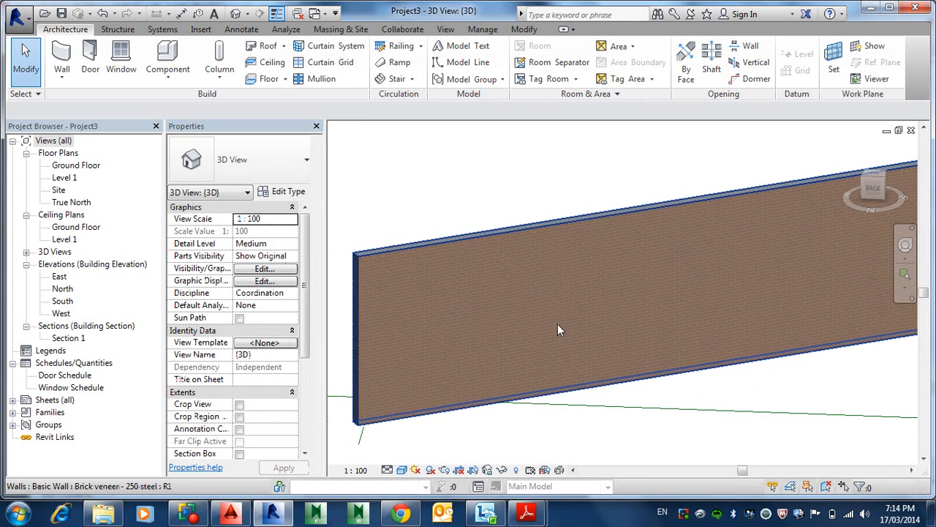
pyautogui.scroll(-2, 558, 323)
pyautogui.keyDown('shift'); pyautogui.moveTo(557, 323); pyautogui.dragTo(580, 351, button='middle'); pyautogui.keyUp('shift')
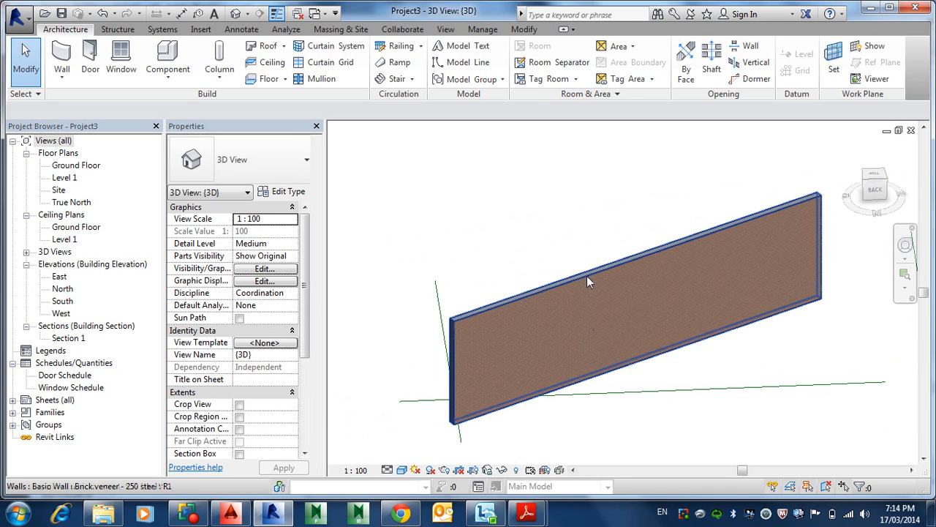
pyautogui.click(604, 283)
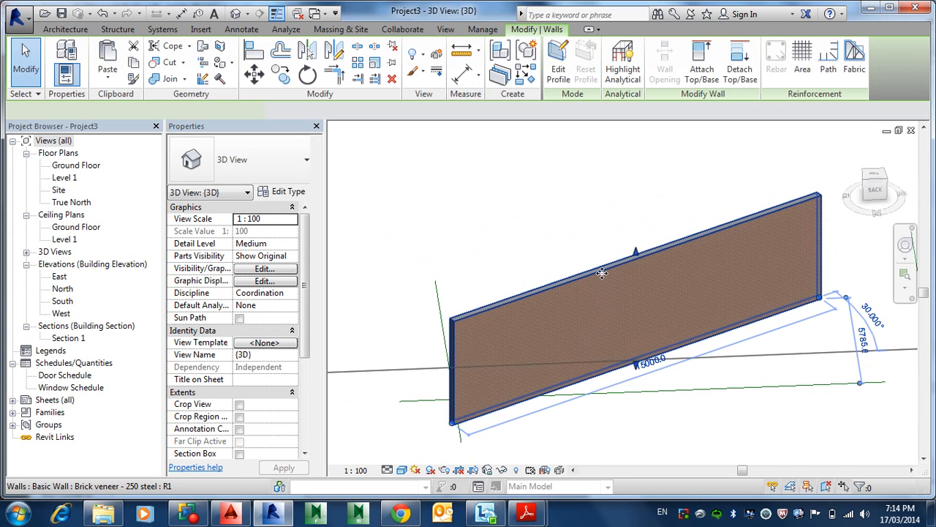
pyautogui.click(559, 59)
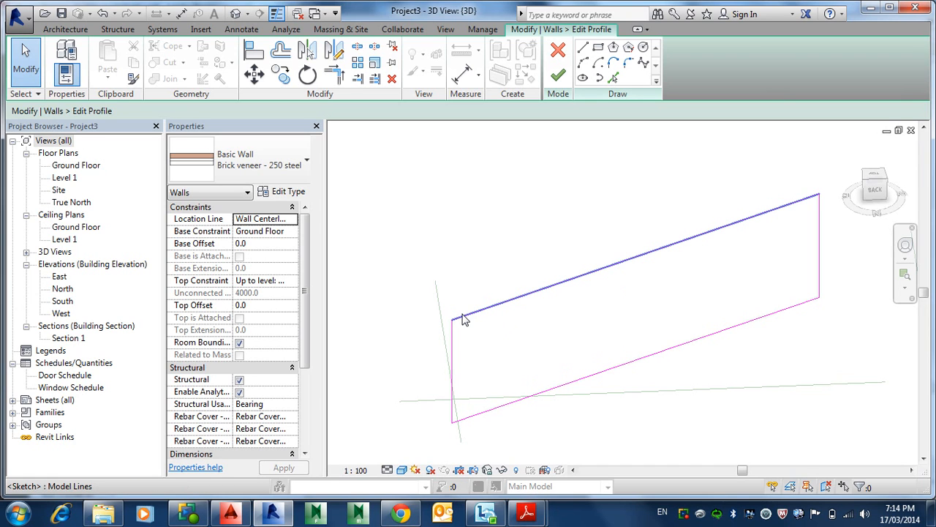
pyautogui.click(460, 330)
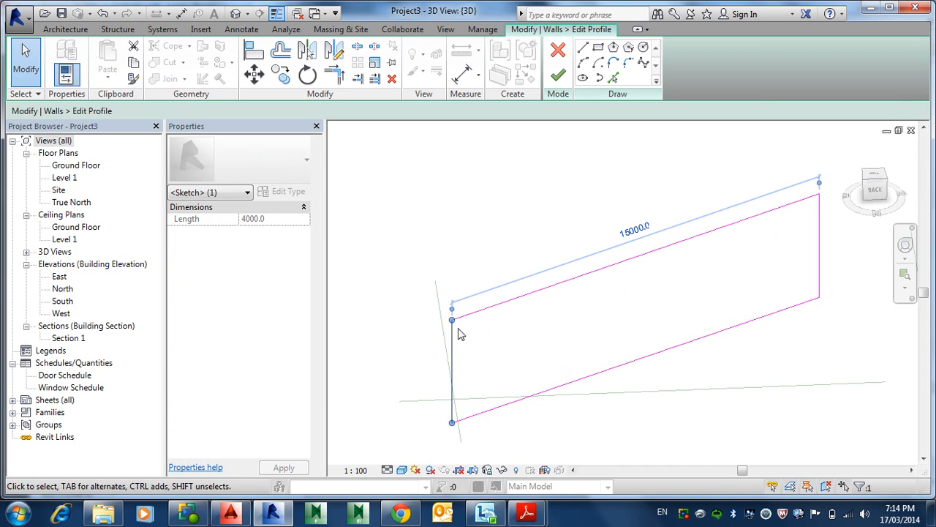
pyautogui.moveTo(453, 321); pyautogui.dragTo(457, 316)
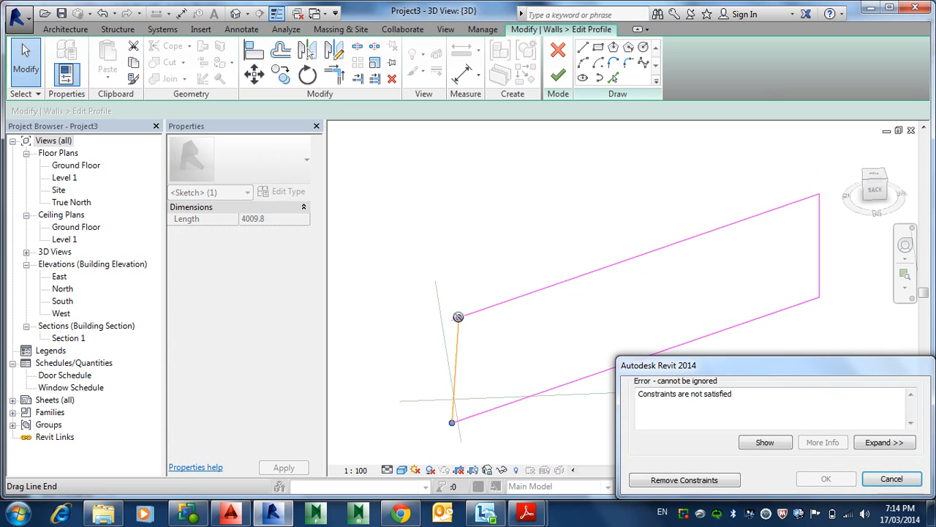
pyautogui.click(892, 478)
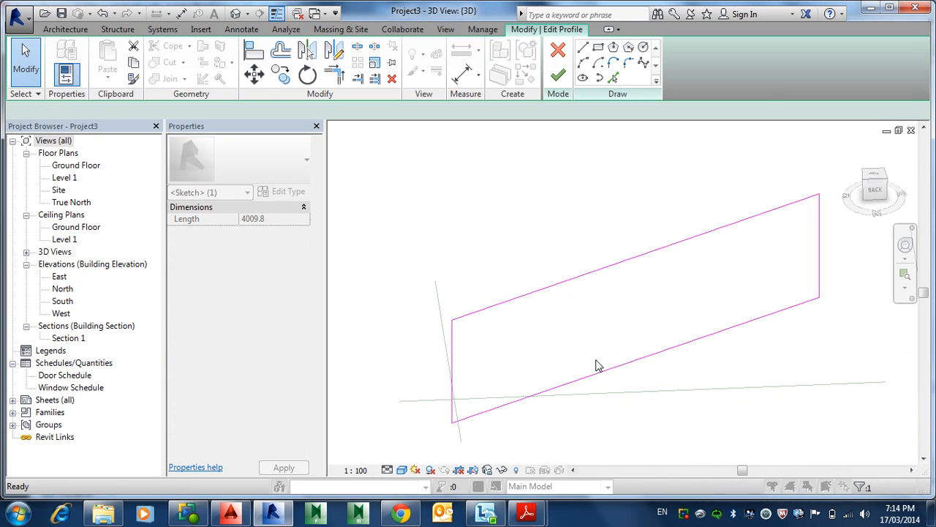
# Lower the left end of the profile's top line to make it about 14600 mm long, removing the conflicting constraints.
pyautogui.click(490, 316)
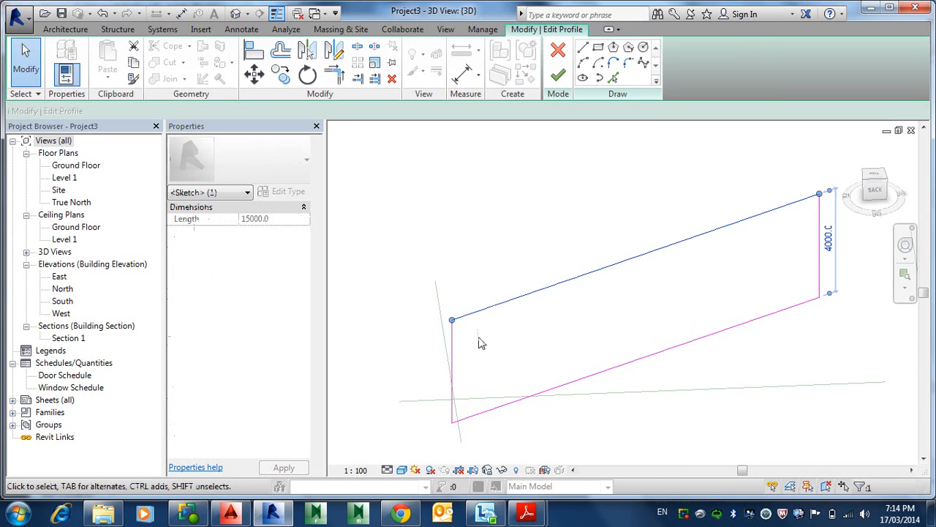
pyautogui.moveTo(457, 325)
pyautogui.mouseDown()
pyautogui.moveTo(452, 319)
pyautogui.moveTo(454, 364)
pyautogui.mouseUp()
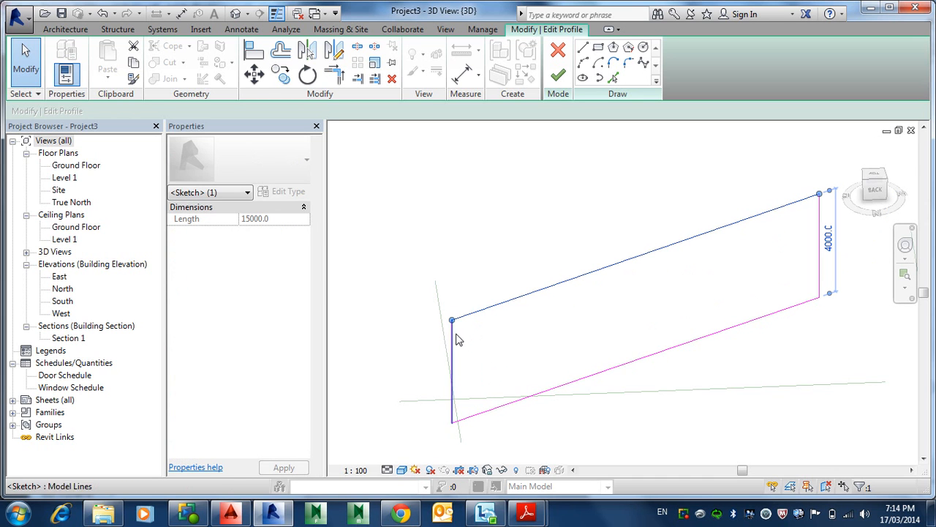
pyautogui.moveTo(453, 321); pyautogui.dragTo(463, 357)
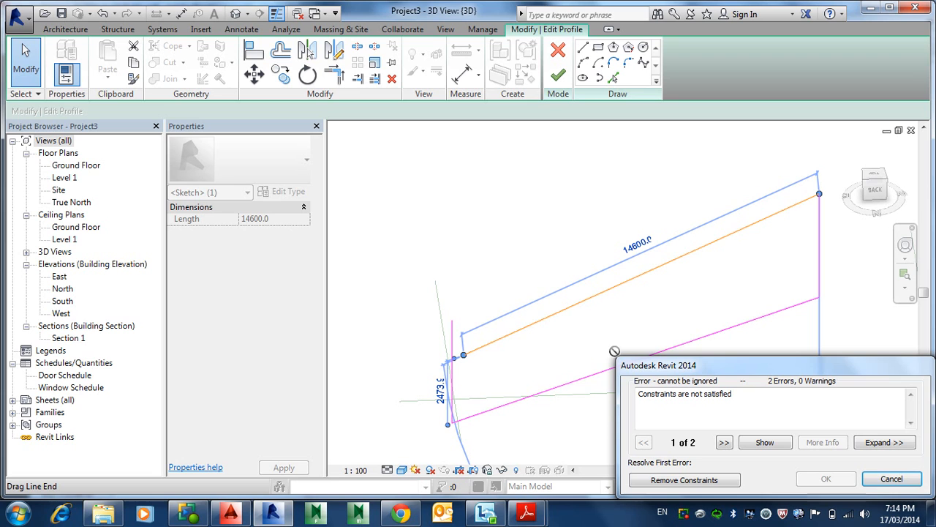
pyautogui.click(668, 482)
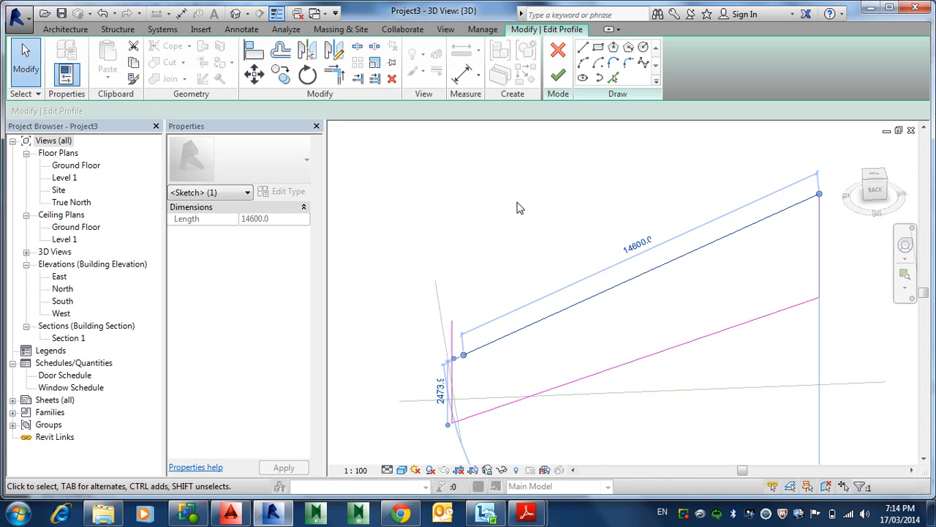
# Trim the profile's left vertical line and sloped top line to a corner, and finish the profile edit.
pyautogui.press('t')
pyautogui.press('r')
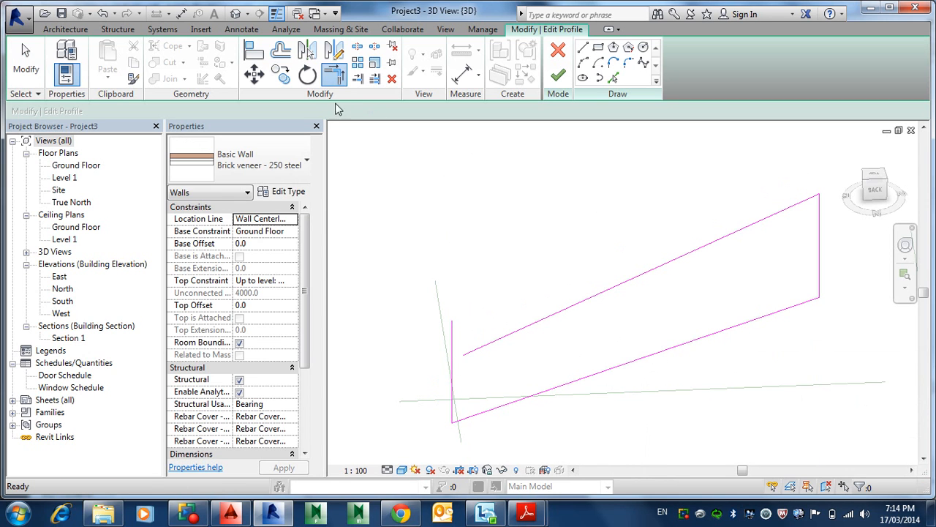
pyautogui.click(453, 382)
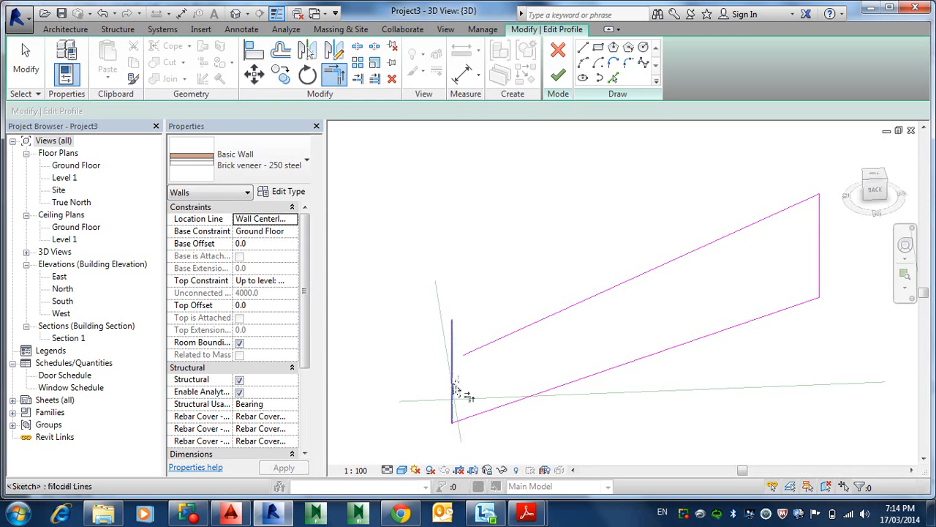
pyautogui.click(480, 347)
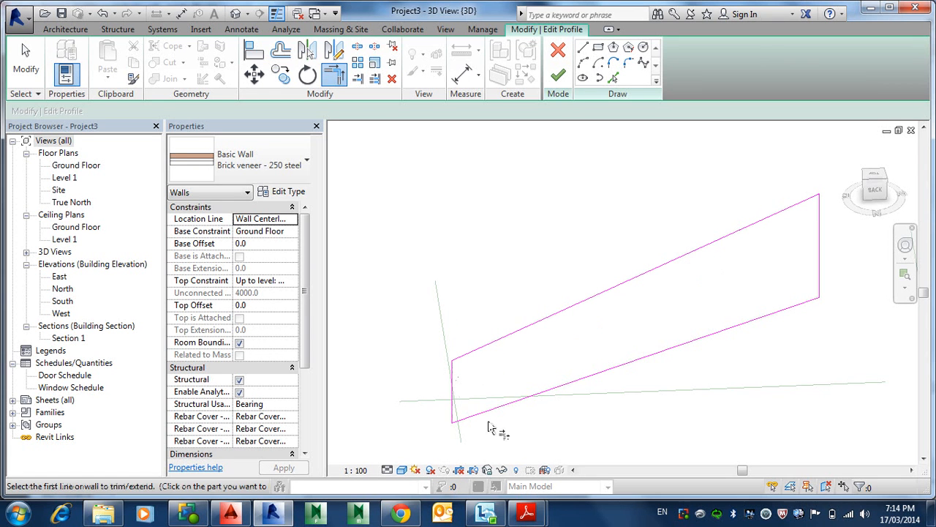
pyautogui.click(558, 75)
pyautogui.press('Escape')
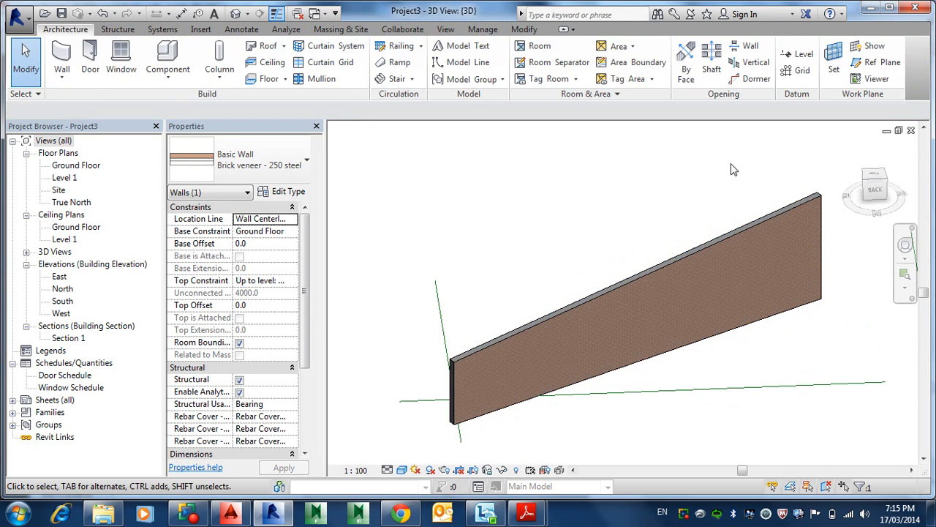
# Reopen the sloped wall's profile for editing and delete its top line.
pyautogui.keyDown('shift'); pyautogui.moveTo(748, 278); pyautogui.dragTo(865, 419, button='middle'); pyautogui.keyUp('shift')
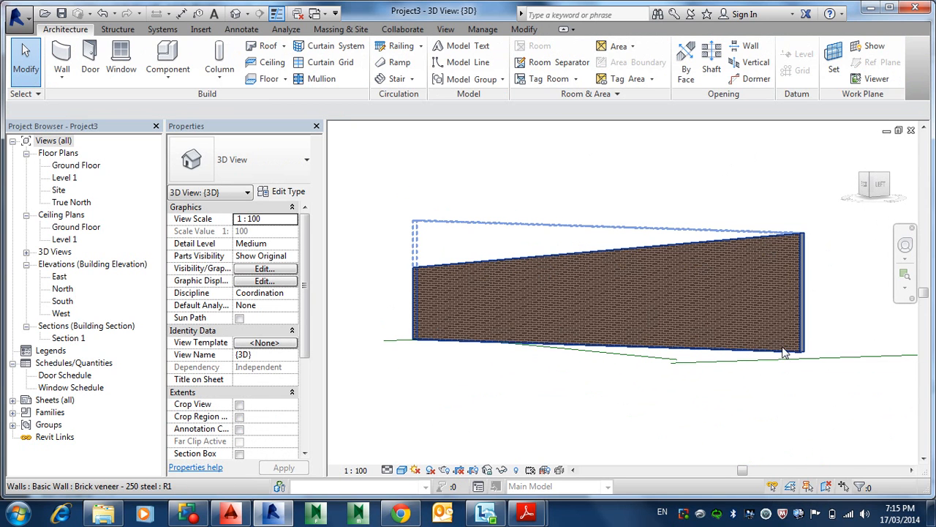
pyautogui.keyDown('shift'); pyautogui.moveTo(758, 351); pyautogui.dragTo(645, 313, button='middle'); pyautogui.keyUp('shift')
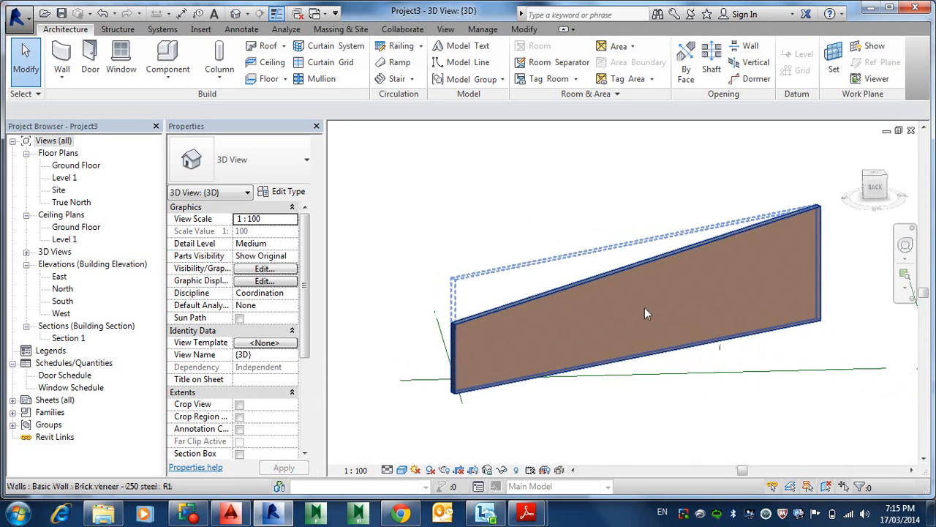
pyautogui.click(618, 272)
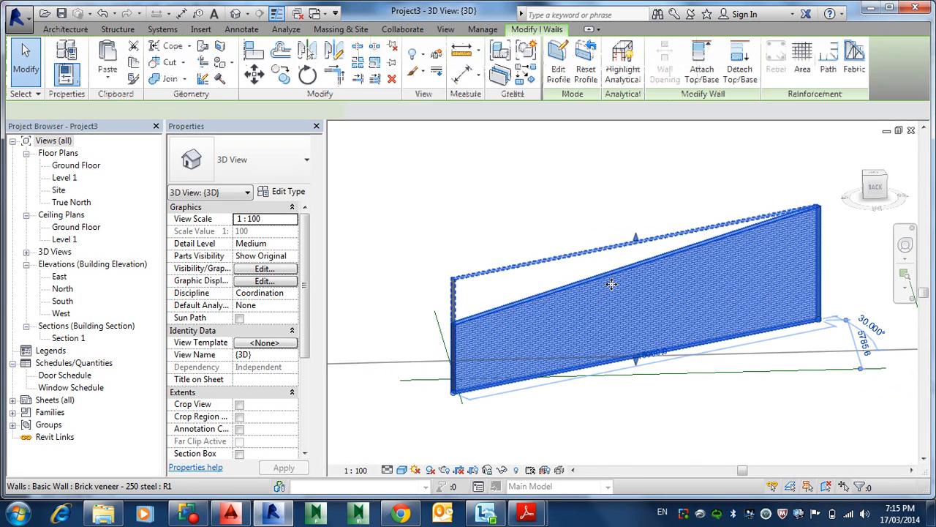
pyautogui.click(559, 63)
pyautogui.click(635, 244)
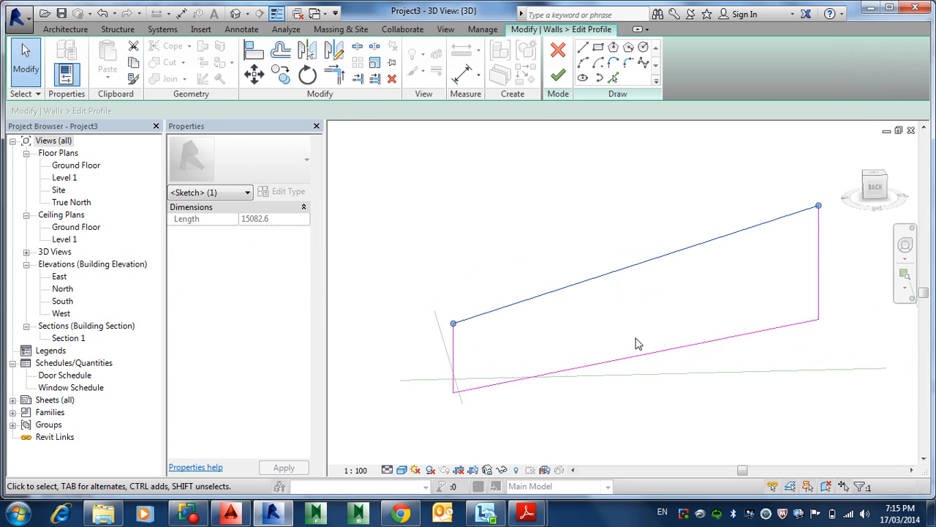
pyautogui.press('Delete')
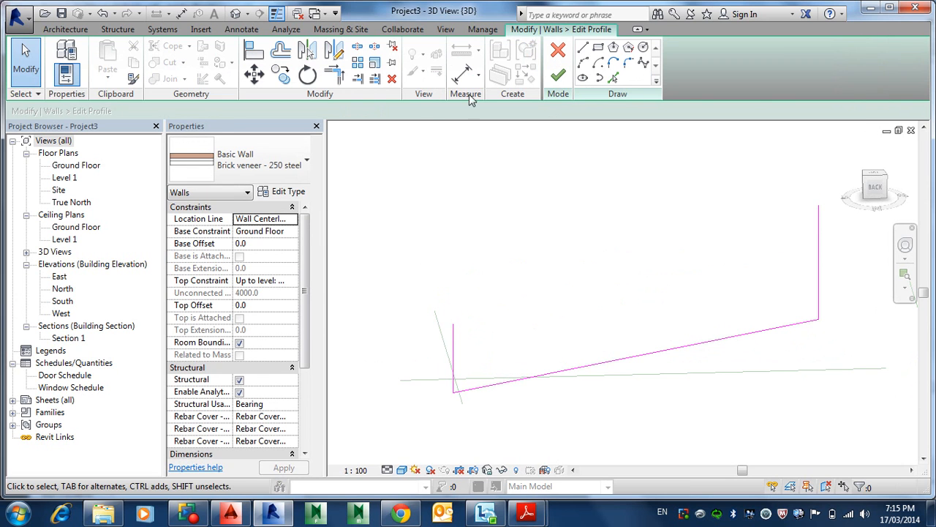
# Sketch a short line sloping upward from the upper end of the profile's left vertical line.
pyautogui.click(583, 48)
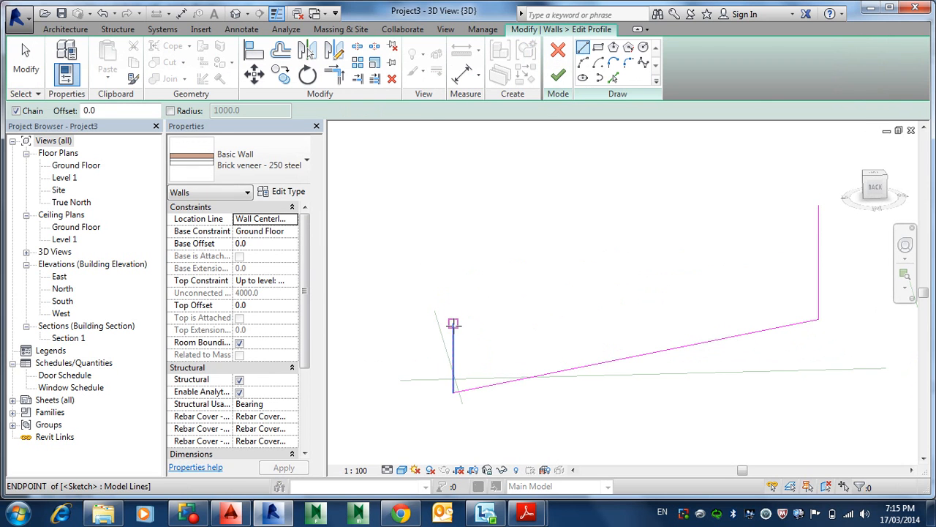
pyautogui.click(453, 321)
pyautogui.click(508, 298)
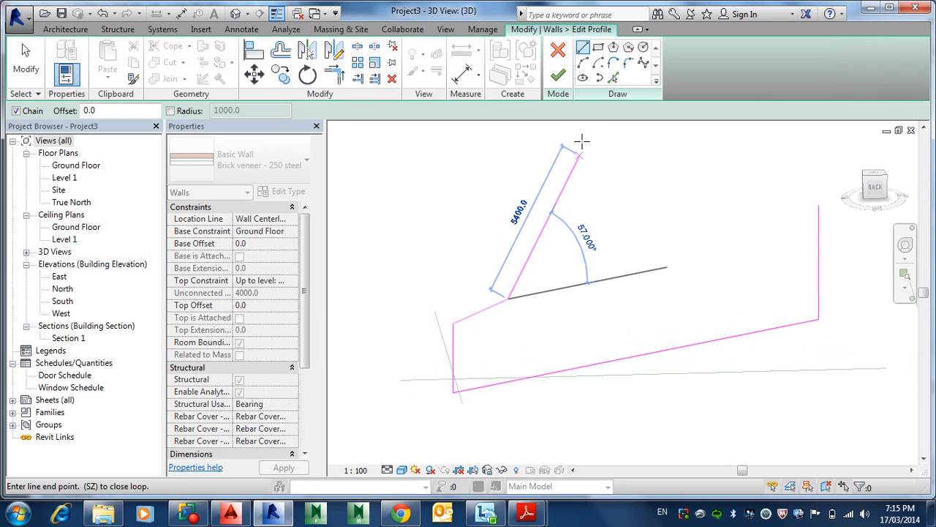
# Sketch a concave centre-ends arc with a radius of about 1980 mm, starting at the short sloped line's end.
pyautogui.click(599, 62)
pyautogui.click(548, 258)
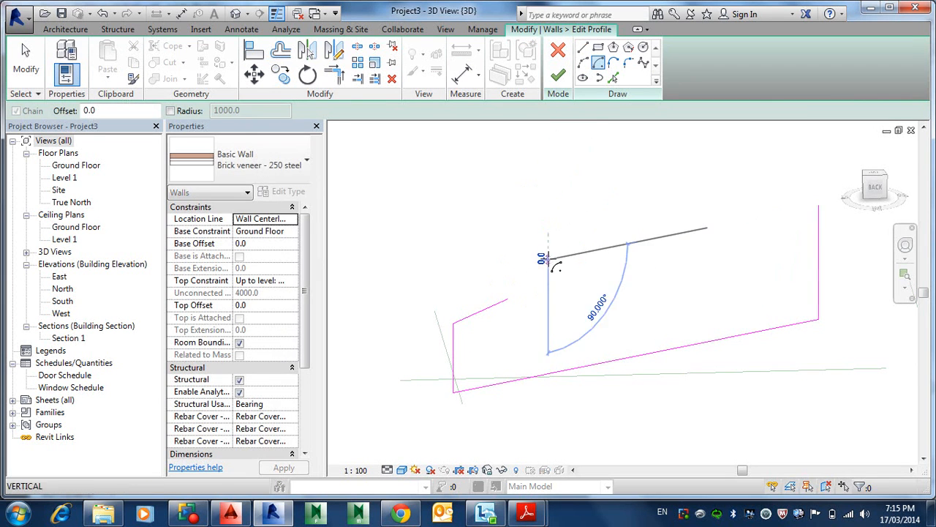
pyautogui.click(504, 300)
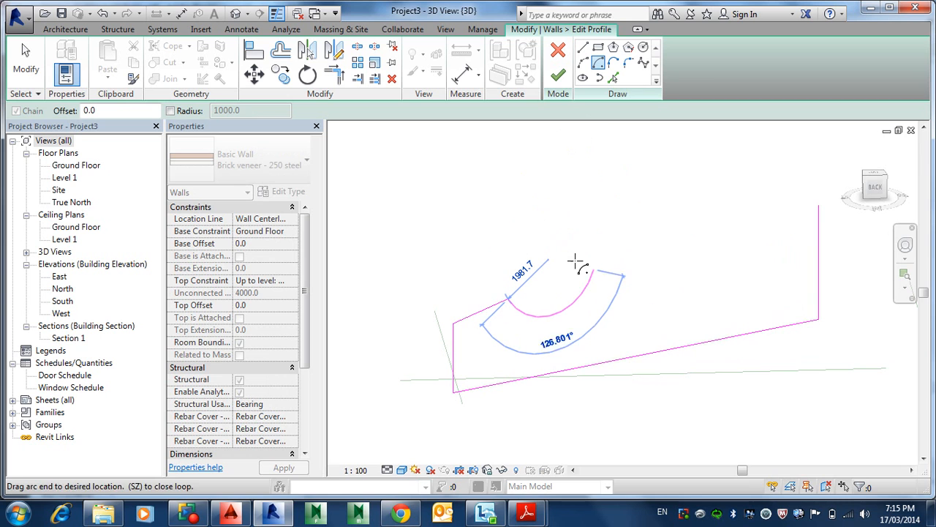
pyautogui.click(603, 268)
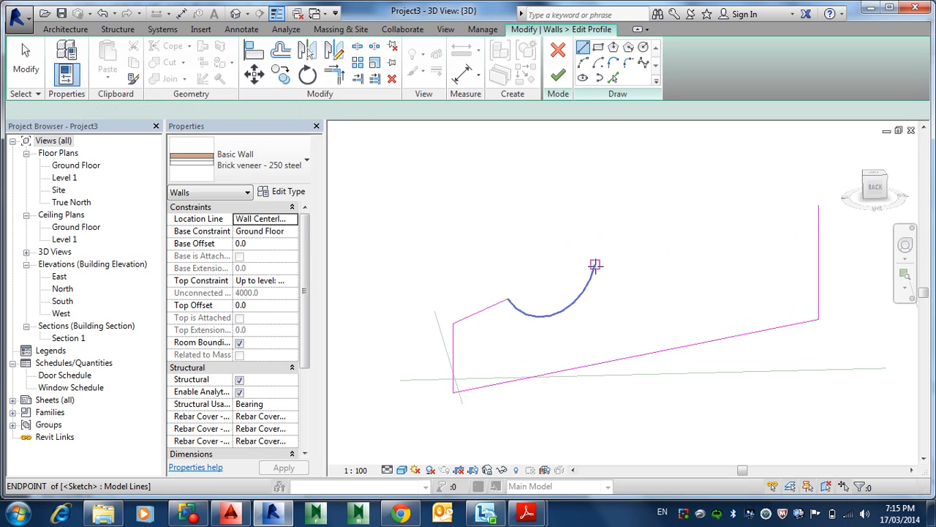
# Close the profile with a line from the arc's end to the right vertical line's top, and finish the edit.
pyautogui.click(594, 265)
pyautogui.click(818, 207)
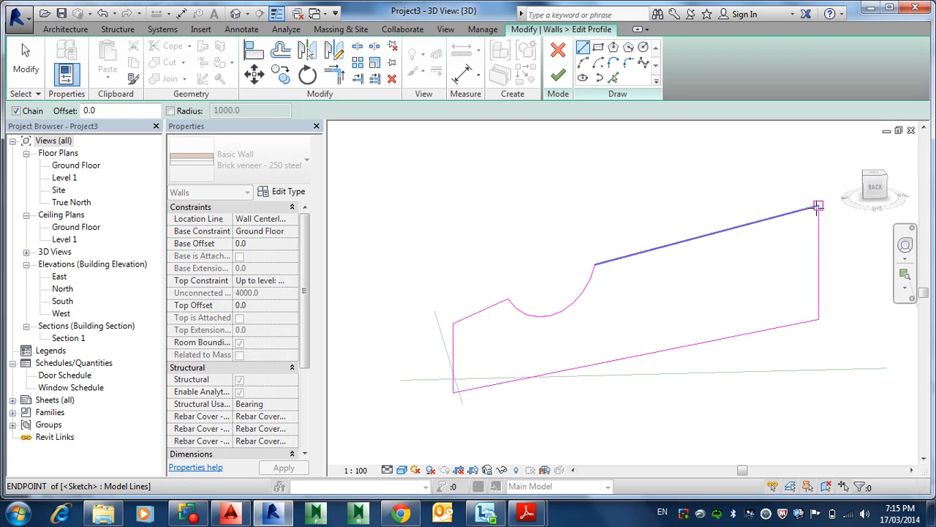
pyautogui.click(558, 75)
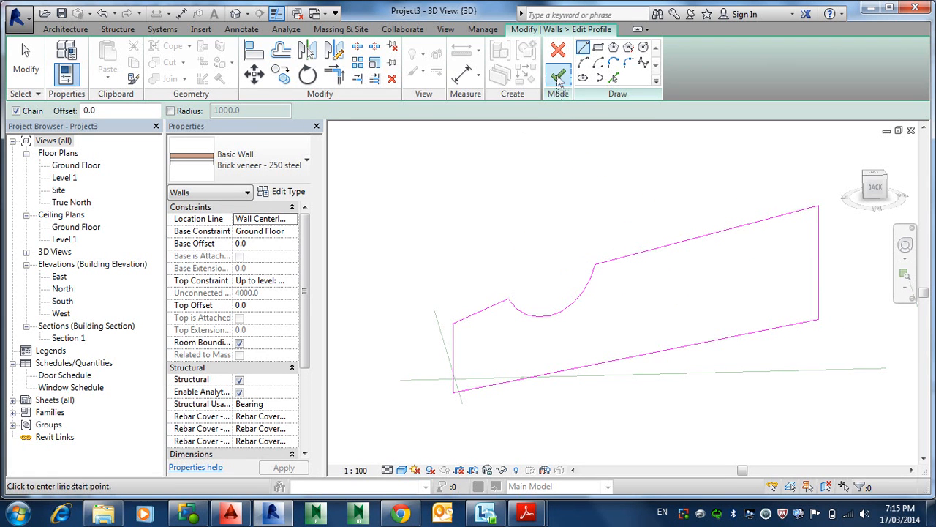
pyautogui.press('Escape')
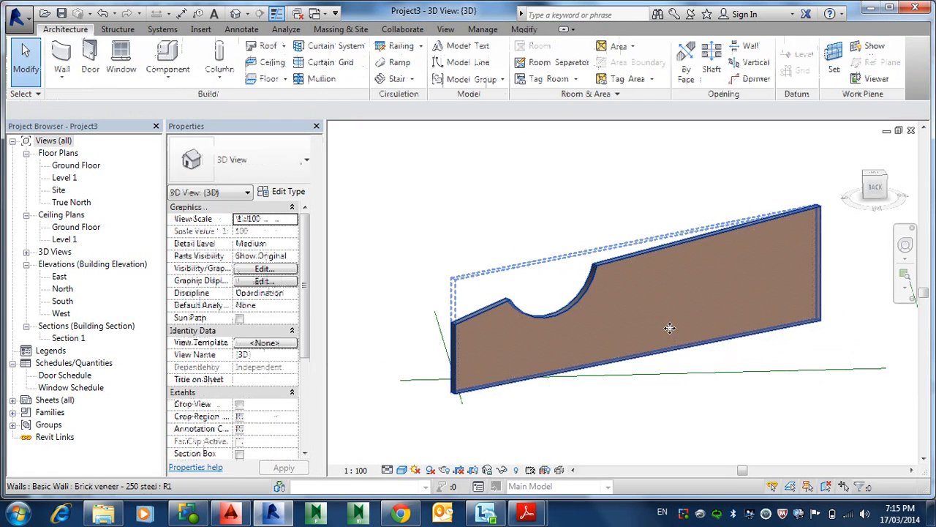
# Reopen the wall's profile and sketch a circular opening of about 700 mm radius to the right of the arc cut-out.
pyautogui.keyDown('shift'); pyautogui.moveTo(669, 327); pyautogui.dragTo(685, 334, button='middle'); pyautogui.keyUp('shift')
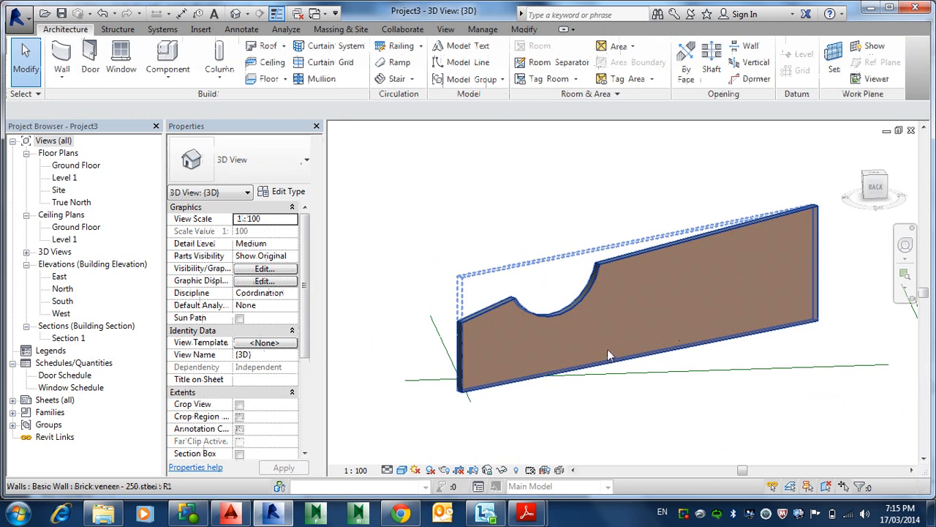
pyautogui.click(627, 259)
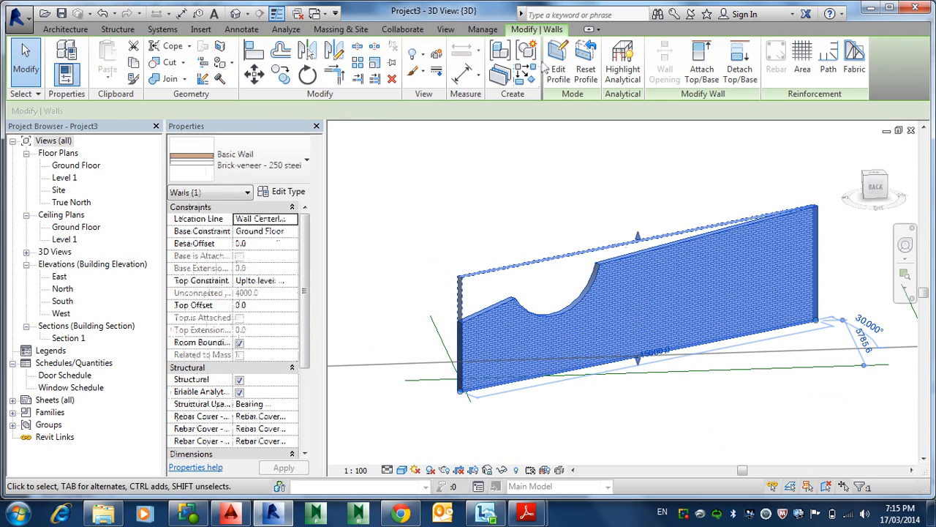
pyautogui.click(557, 64)
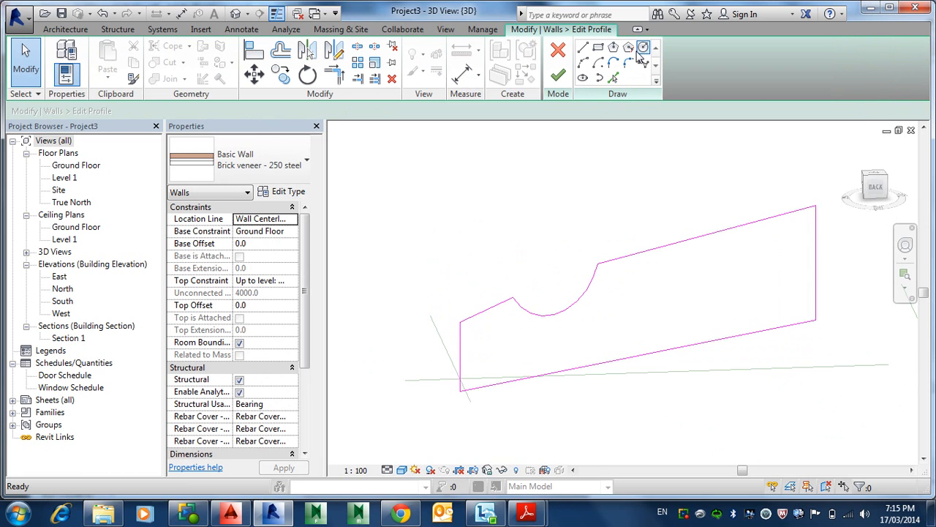
pyautogui.click(643, 47)
pyautogui.click(648, 299)
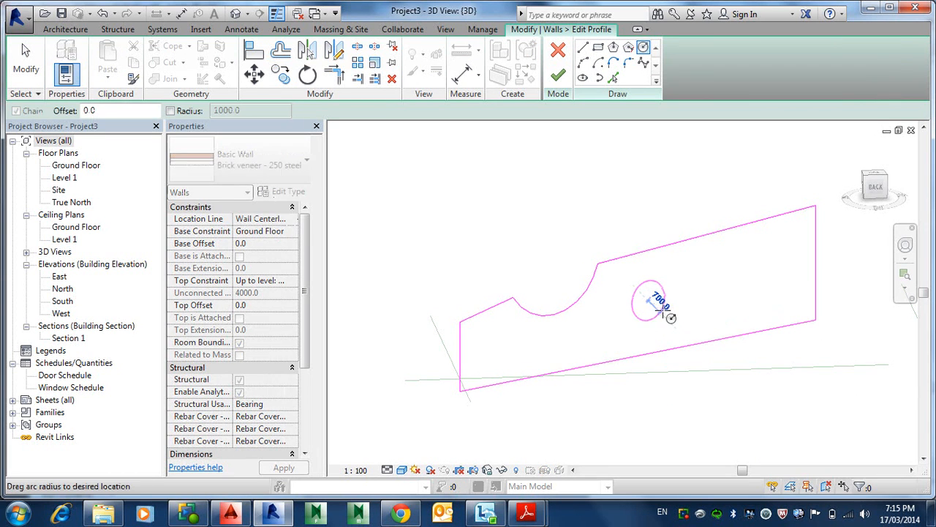
pyautogui.click(660, 287)
# Sketch a rectangular opening about 1600 by 1100 mm near the wall's upper right corner, and finish the profile edit.
pyautogui.click(598, 47)
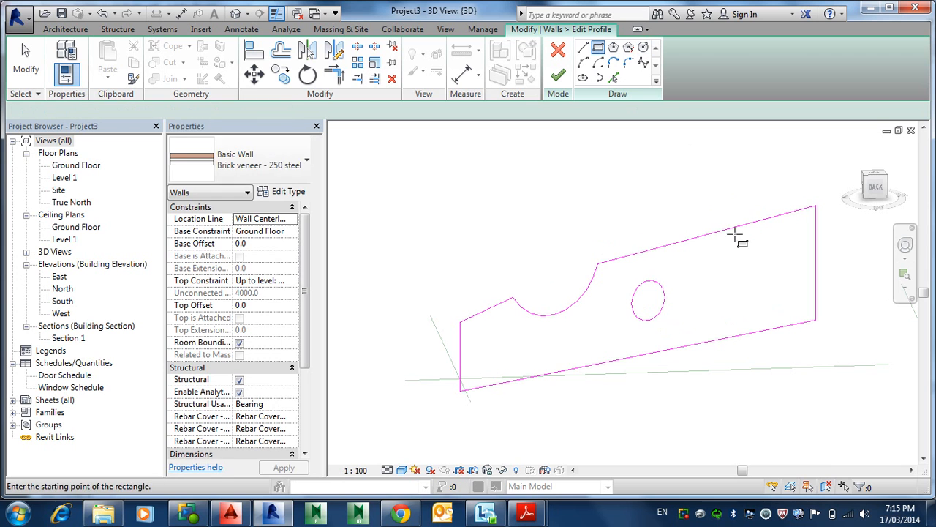
pyautogui.click(737, 242)
pyautogui.click(773, 269)
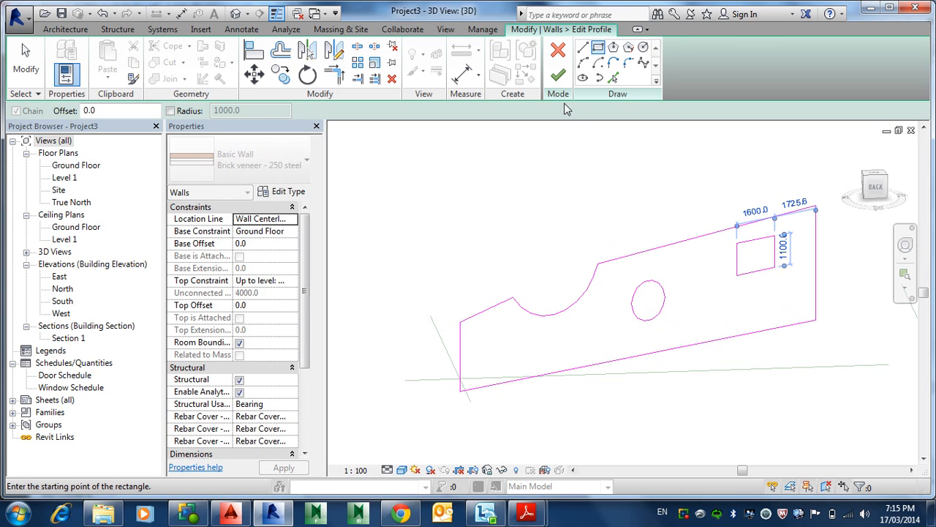
pyautogui.click(559, 74)
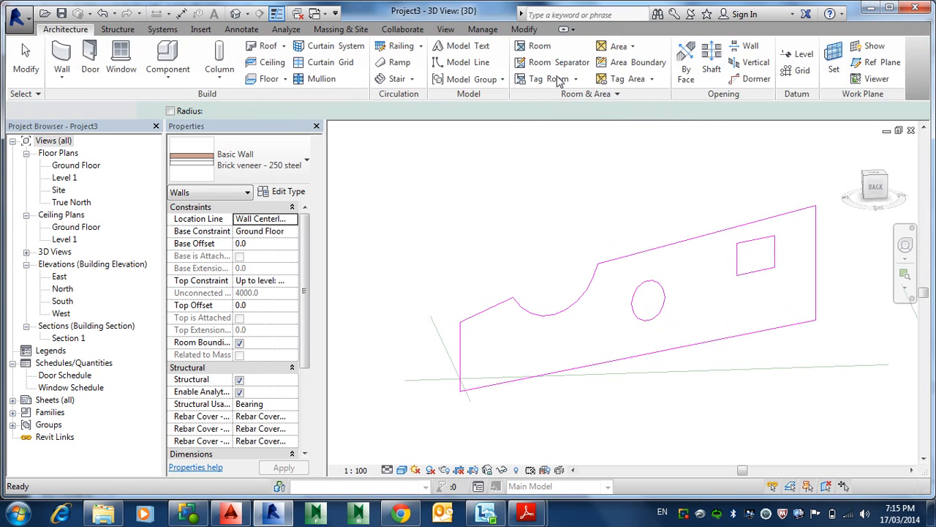
# Examine the reshaped wall in 3D, reopen its profile sketch, and finish the edit without changes.
pyautogui.press('Escape')
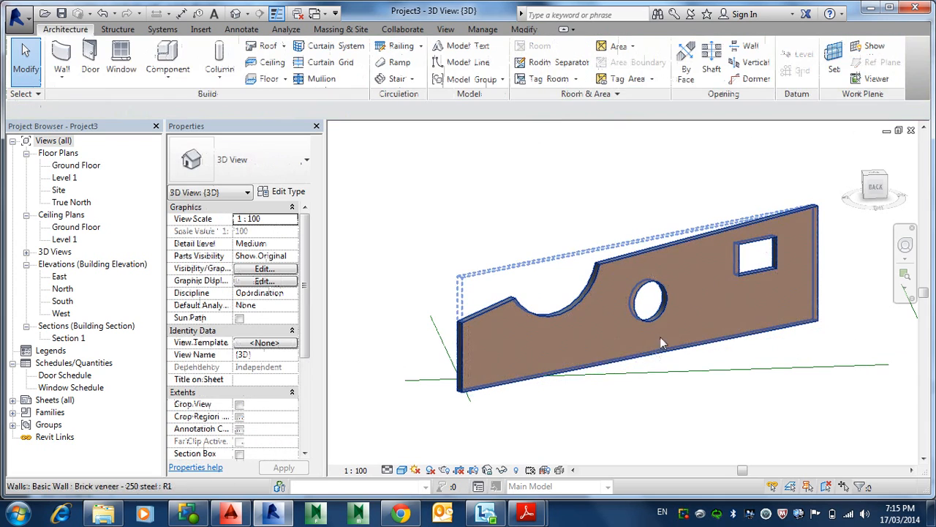
pyautogui.keyDown('shift'); pyautogui.moveTo(660, 336); pyautogui.dragTo(620, 352, button='middle'); pyautogui.keyUp('shift')
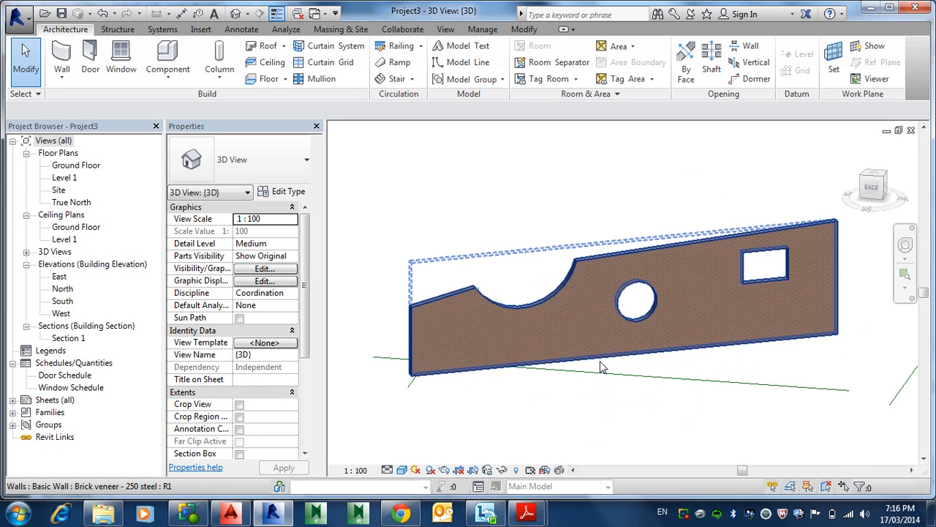
pyautogui.click(673, 249)
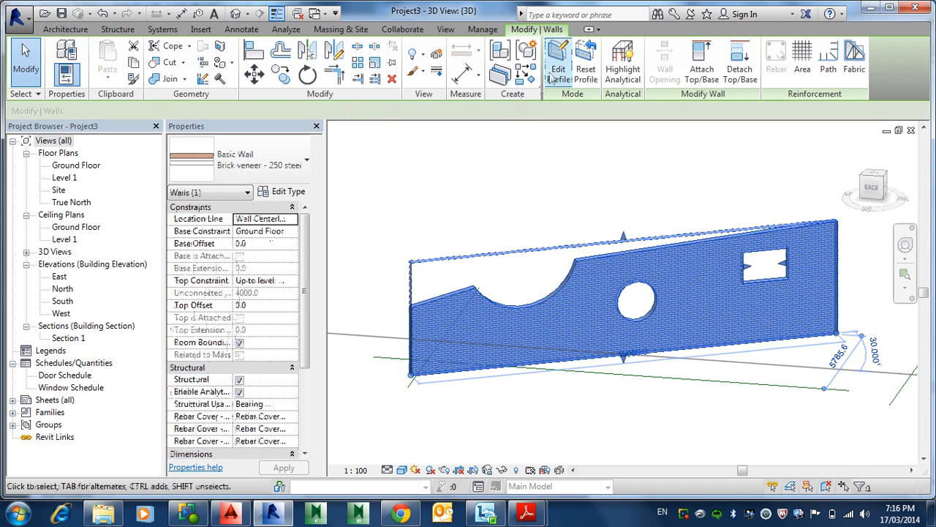
pyautogui.click(555, 70)
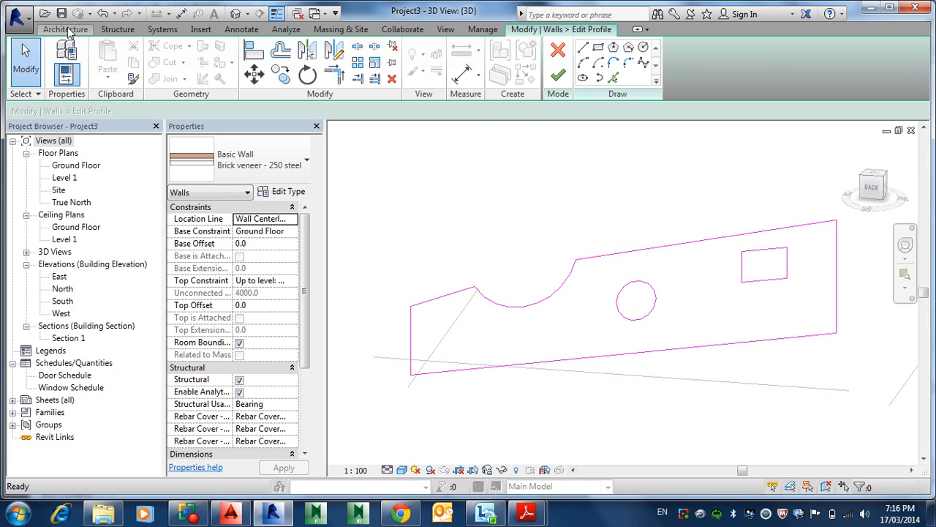
pyautogui.click(559, 75)
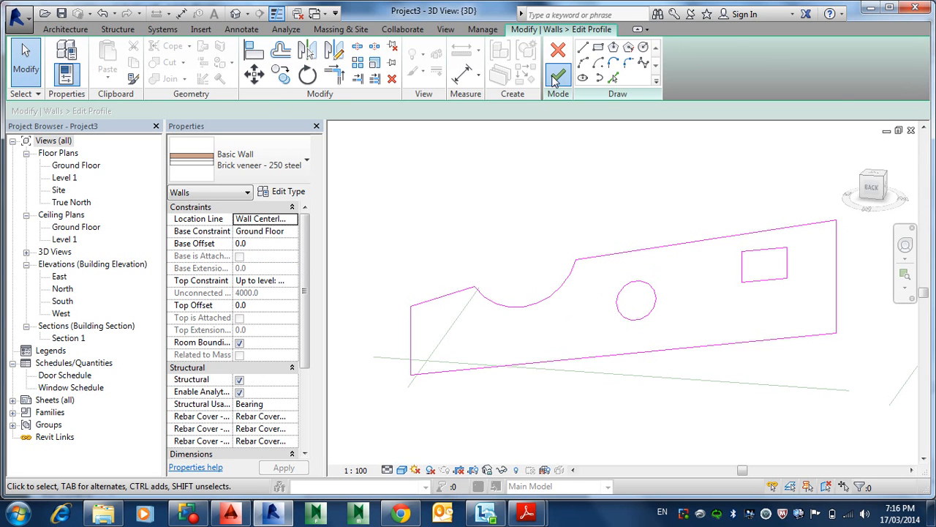
pyautogui.click(670, 158)
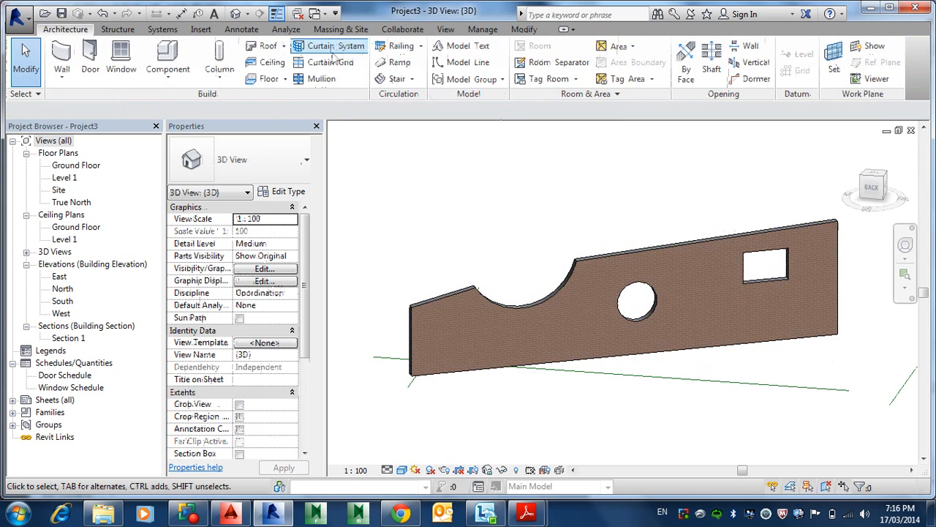
# Open the Keyboard Shortcuts settings.
pyautogui.click(446, 29)
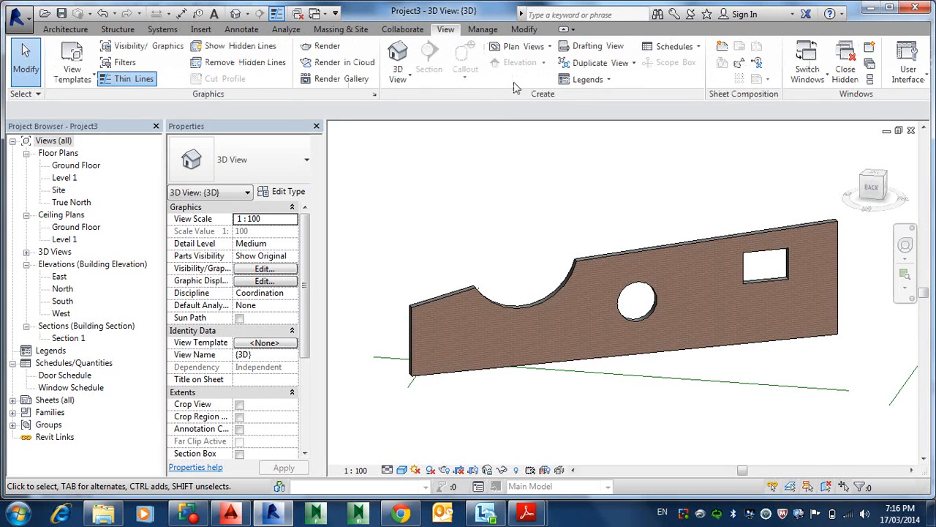
pyautogui.click(928, 85)
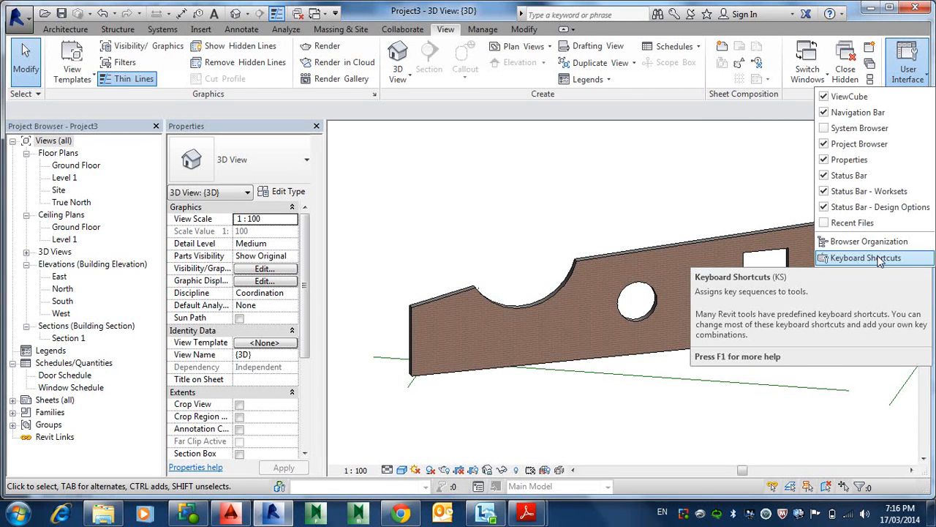
pyautogui.click(506, 301)
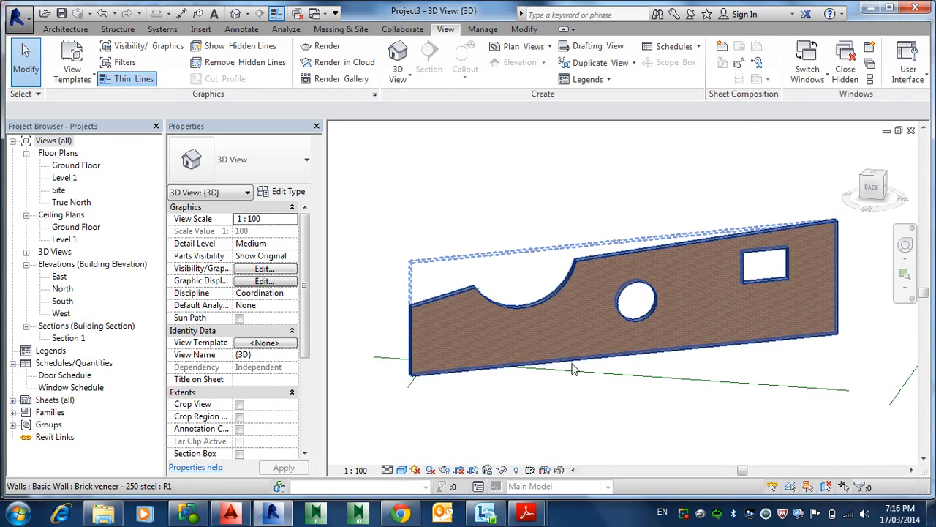
pyautogui.press('k')
pyautogui.press('s')
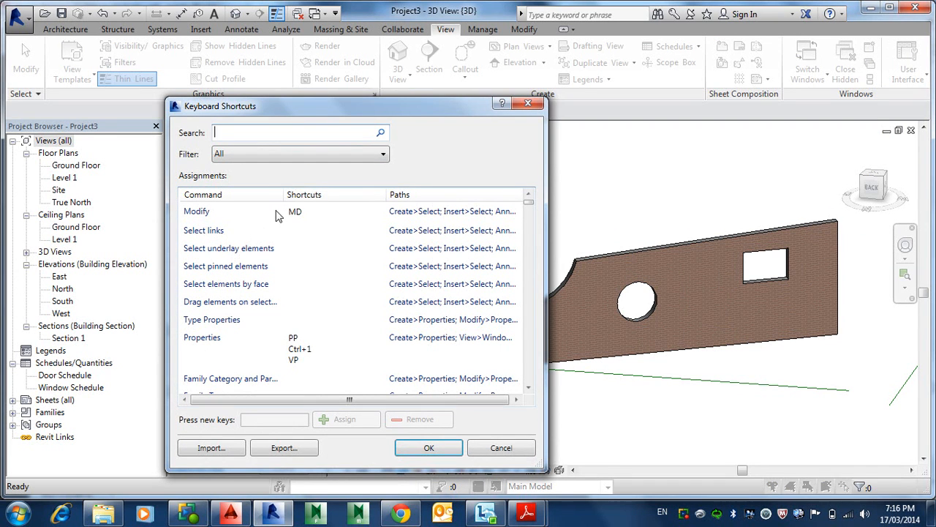
# Try Ctrl+Shift+D as a new shortcut for the Modify command and clear it, and open and cancel the shortcut export.
pyautogui.click(209, 213)
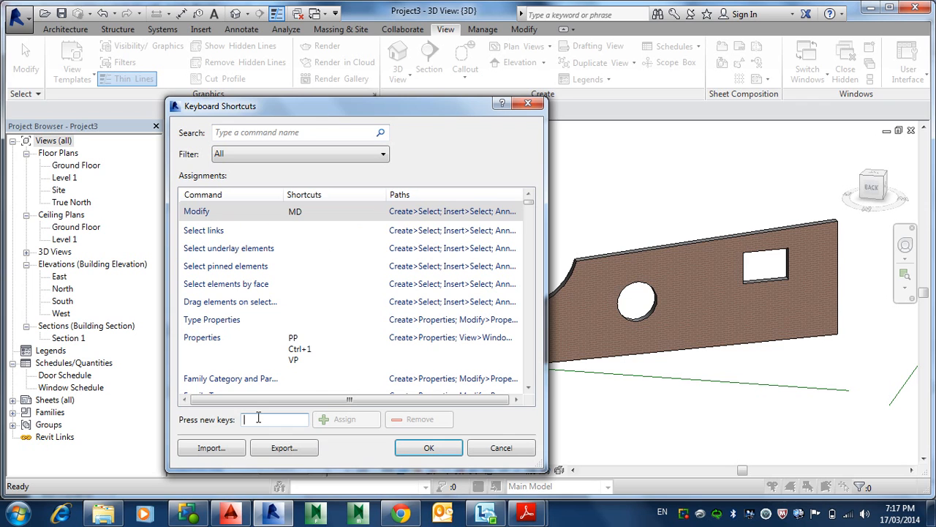
pyautogui.hotkey('ctrl', 'shift', 'd')
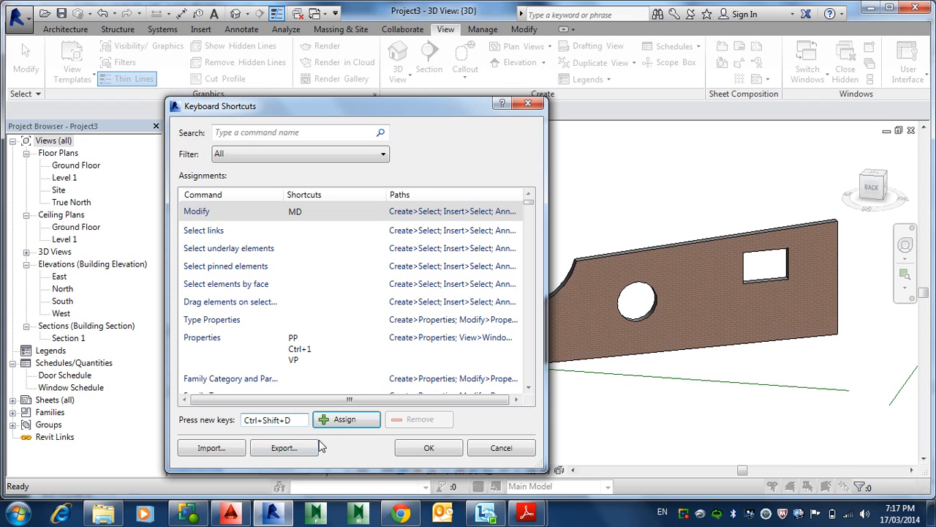
pyautogui.press('BackSpace')
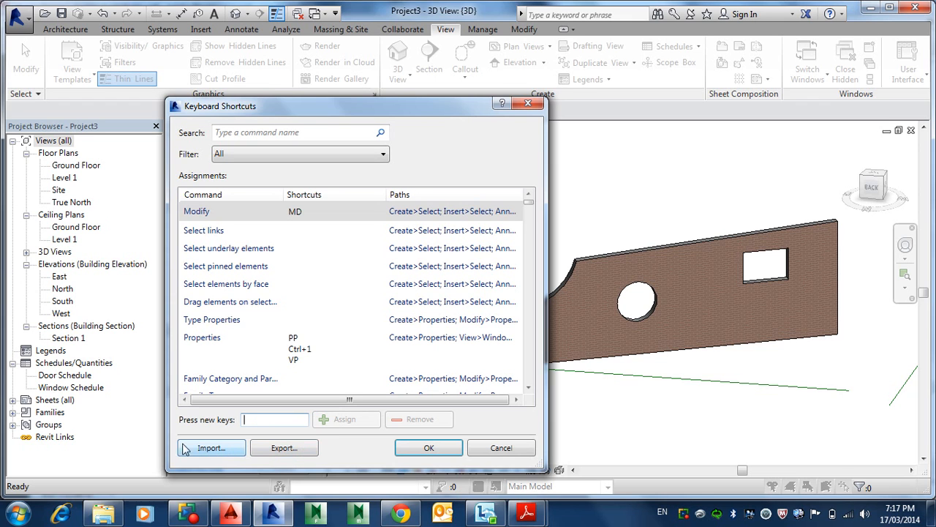
pyautogui.click(287, 451)
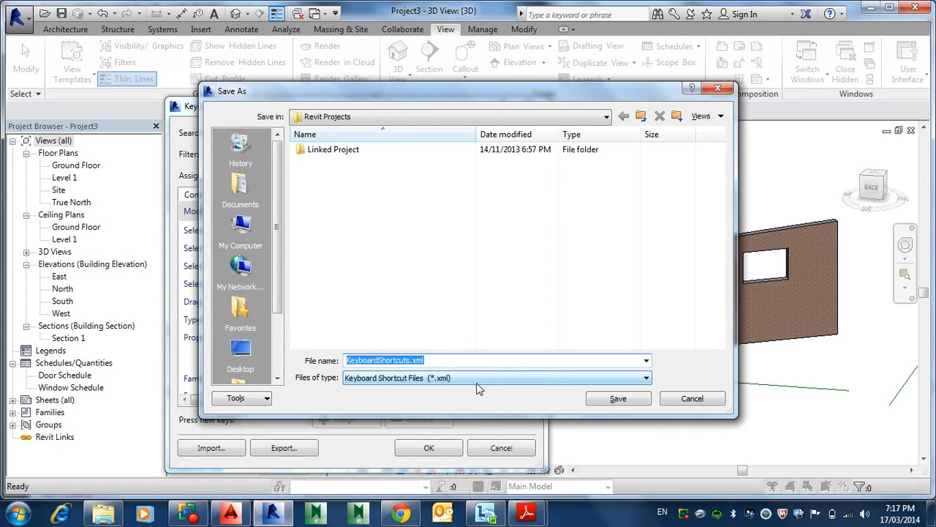
pyautogui.press('Escape')
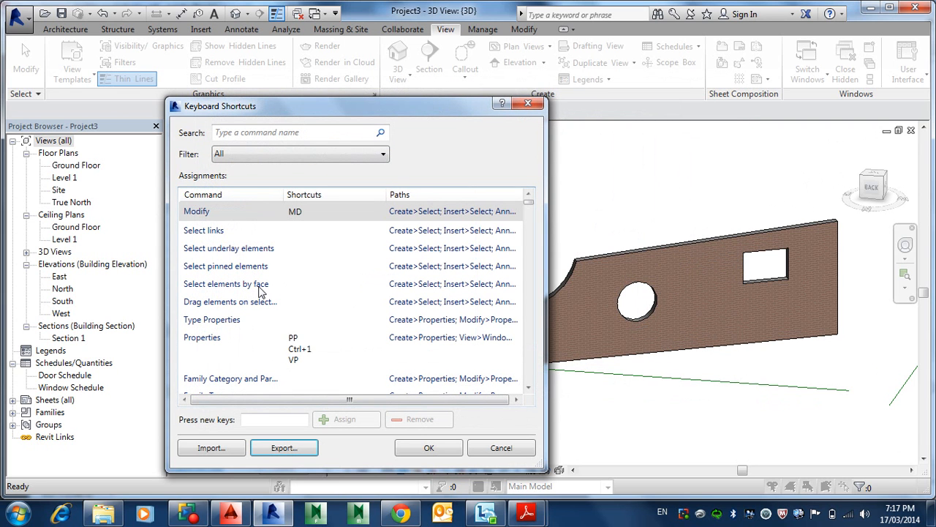
# Try TP as a new shortcut for the Type Properties command, and cancel the shortcut settings without assigning it.
pyautogui.click(234, 323)
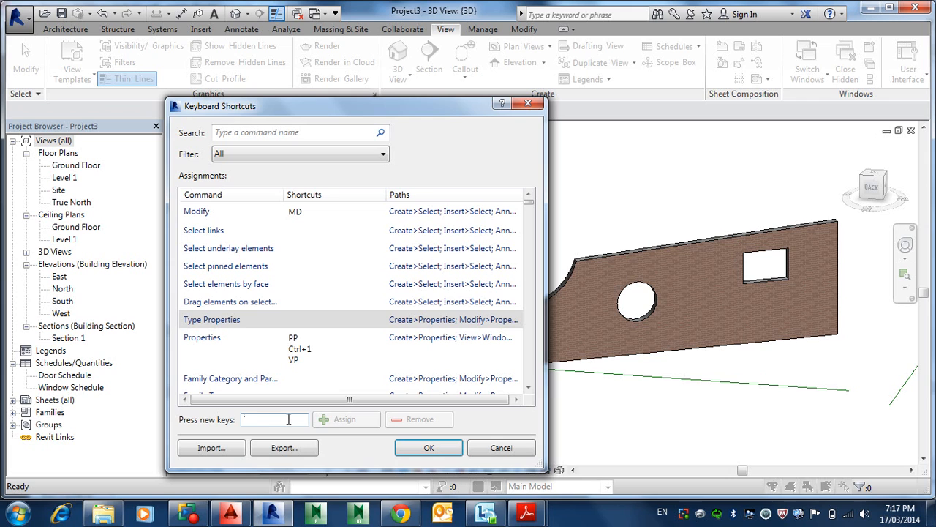
pyautogui.hotkey('shift', 't')
pyautogui.press('BackSpace')
pyautogui.press('t')
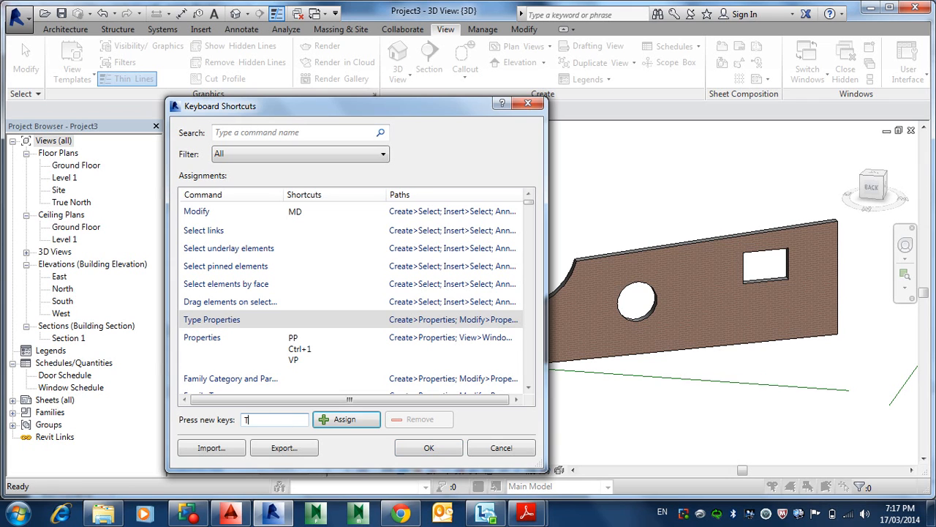
pyautogui.press('p')
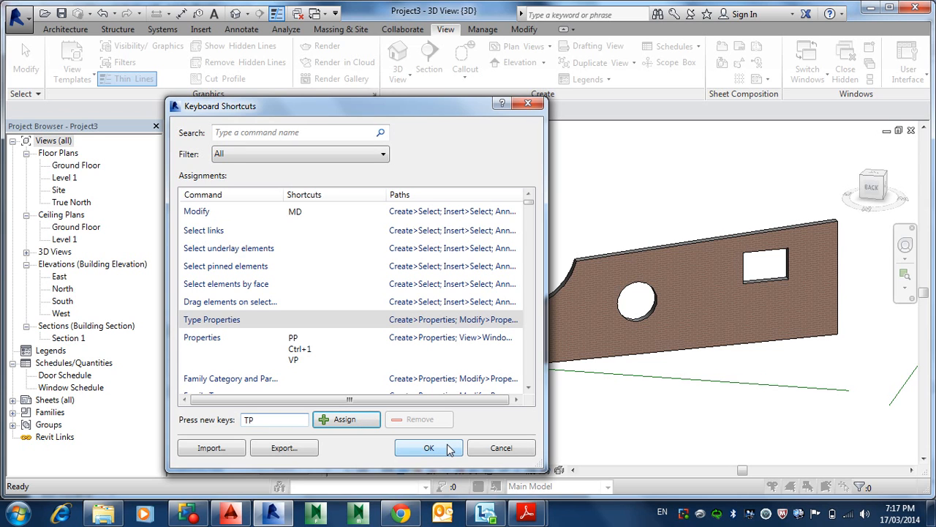
pyautogui.click(501, 448)
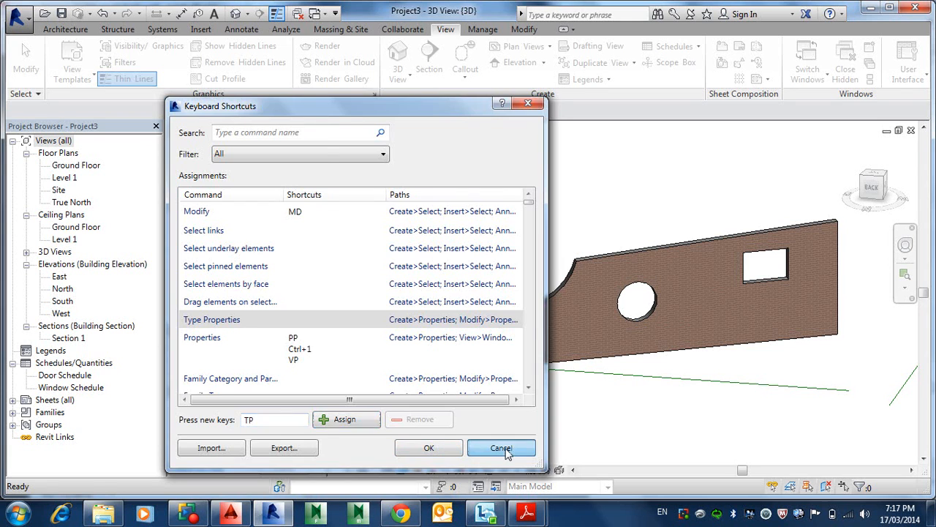